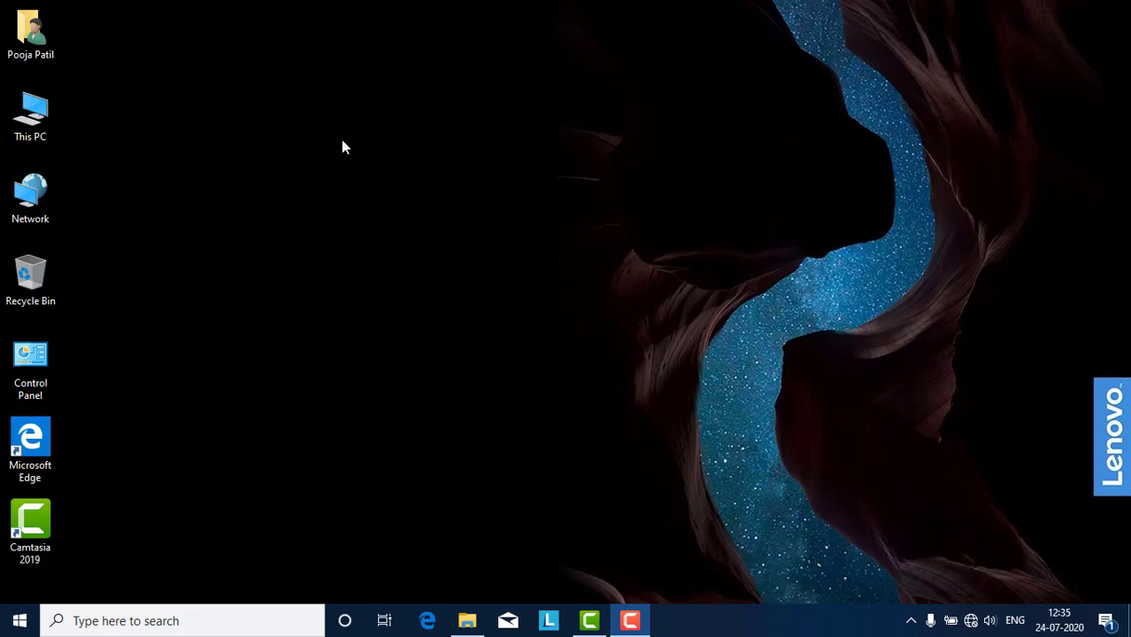
Step: Mount the Office_2016_2019_x64 disc image from the "Office2019 2005 12827.20336 x64" folder on drive D: and minimize its window
double_click(33, 121)
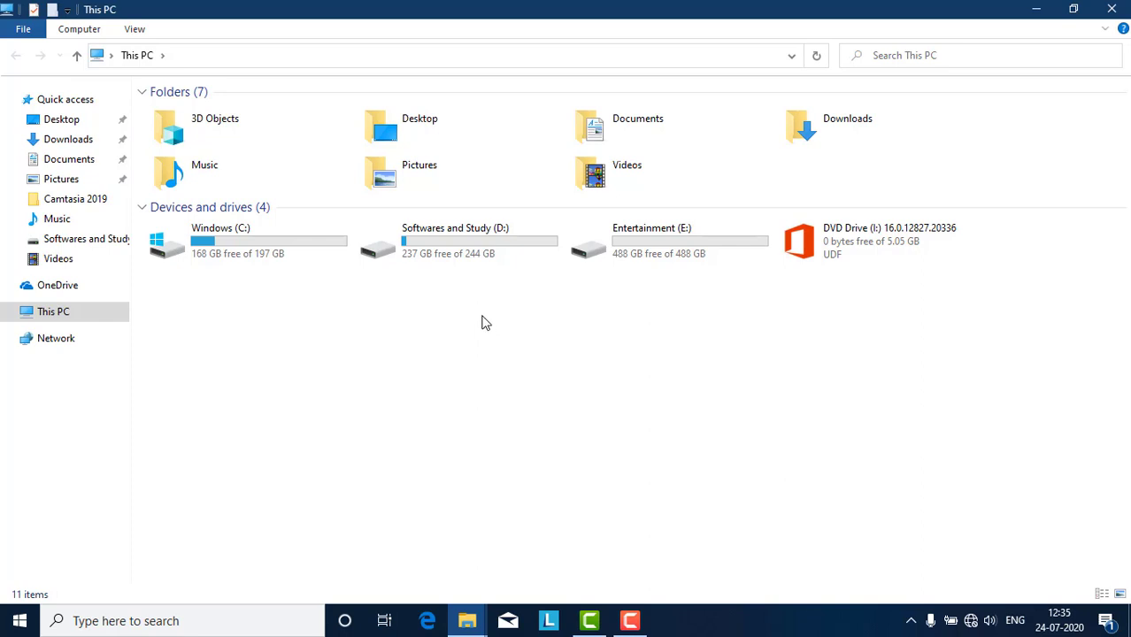
double_click(462, 254)
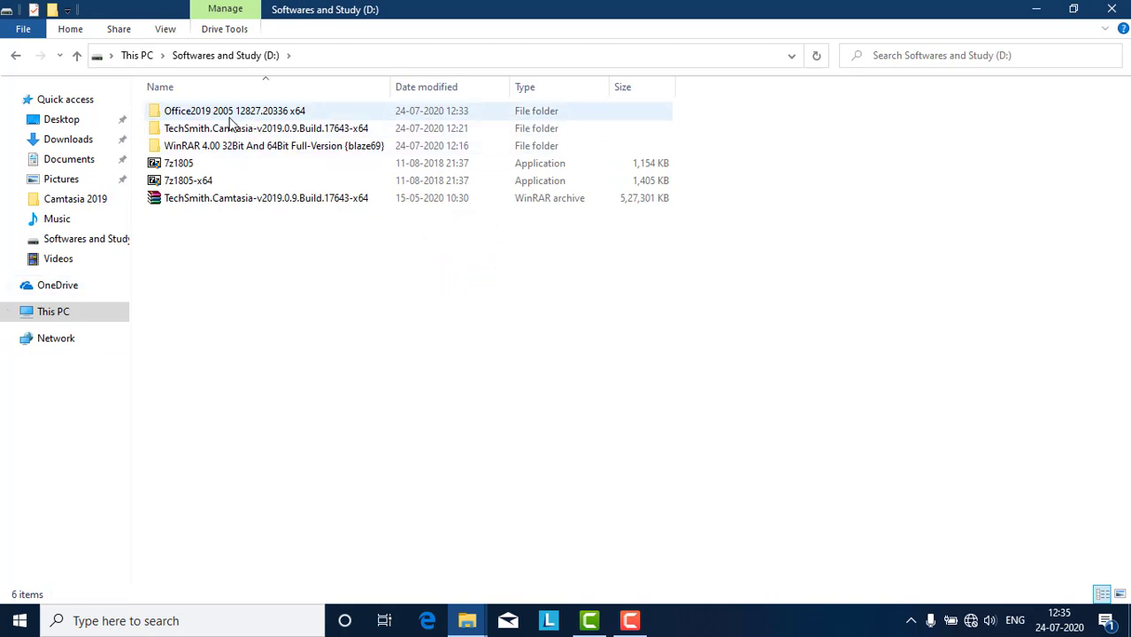
double_click(229, 115)
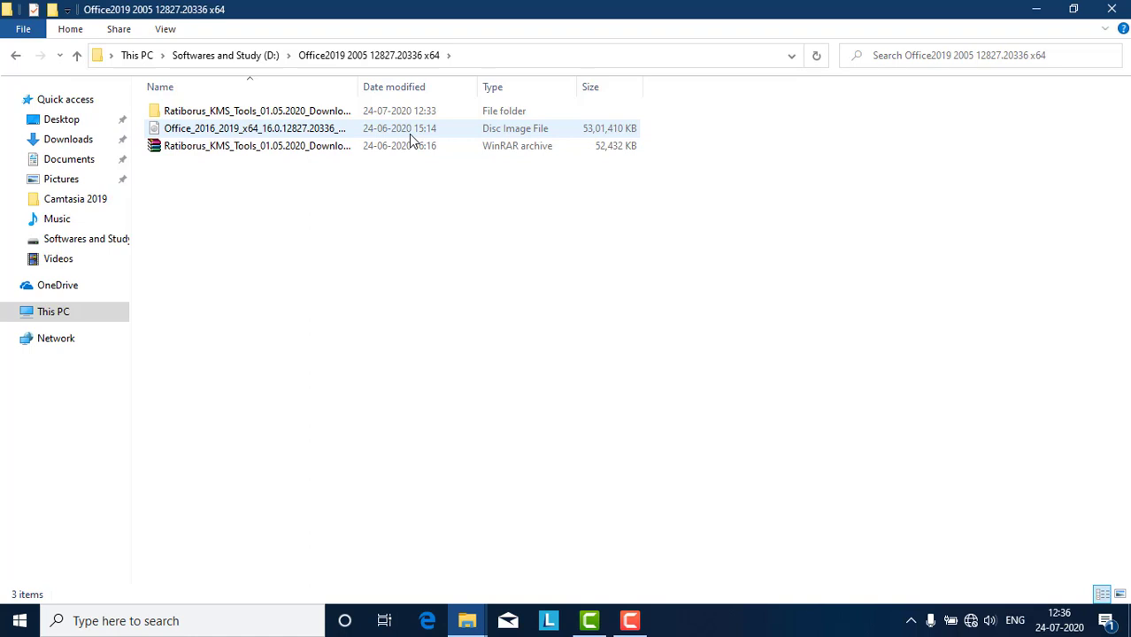
double_click(256, 130)
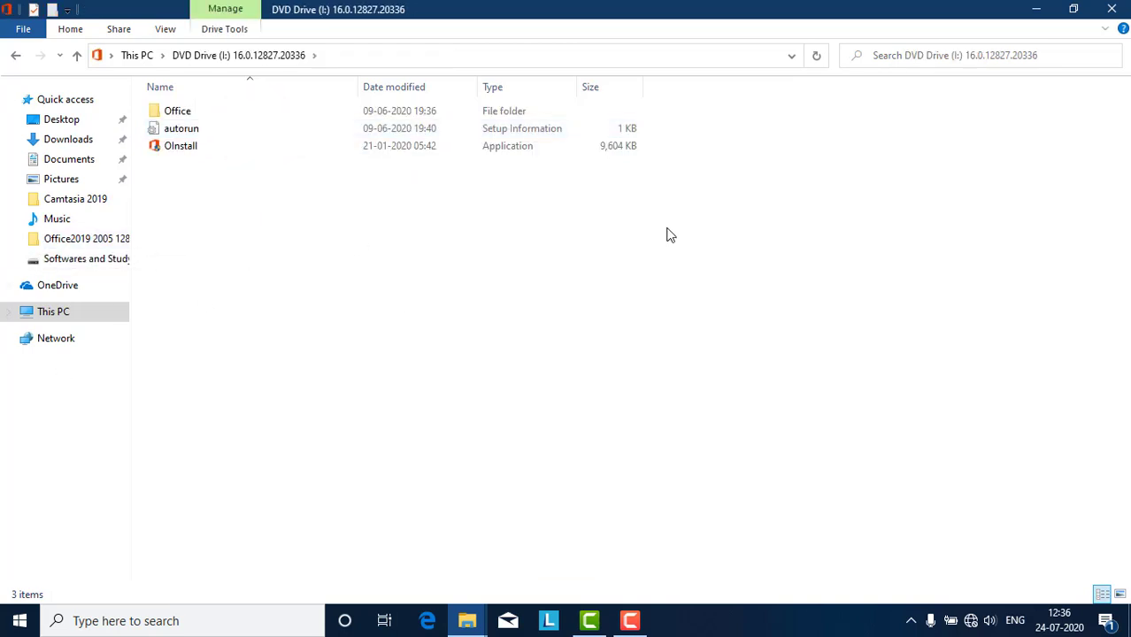
left_click(1037, 9)
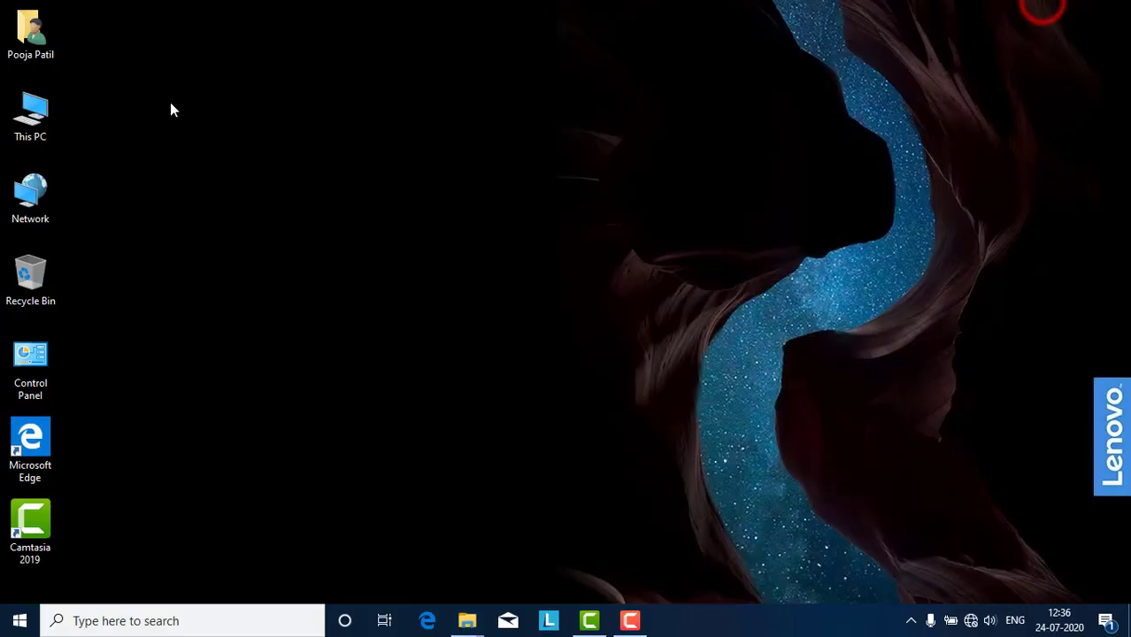
Step: Run the OInstall application from the mounted Office DVD drive (I:) in This PC
double_click(16, 92)
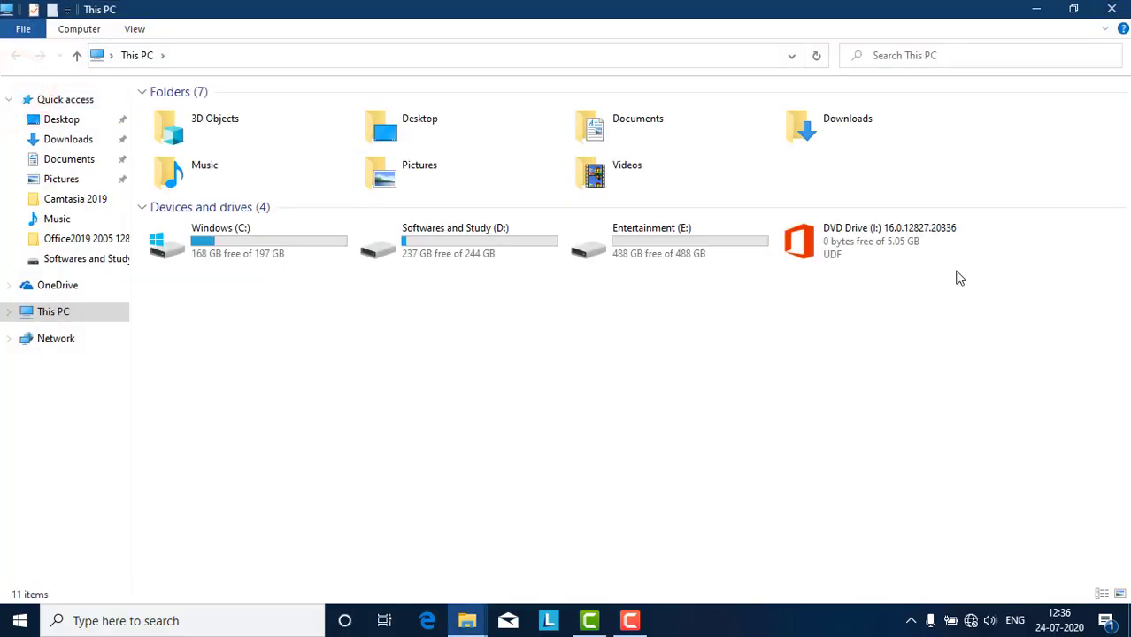
left_click(821, 256)
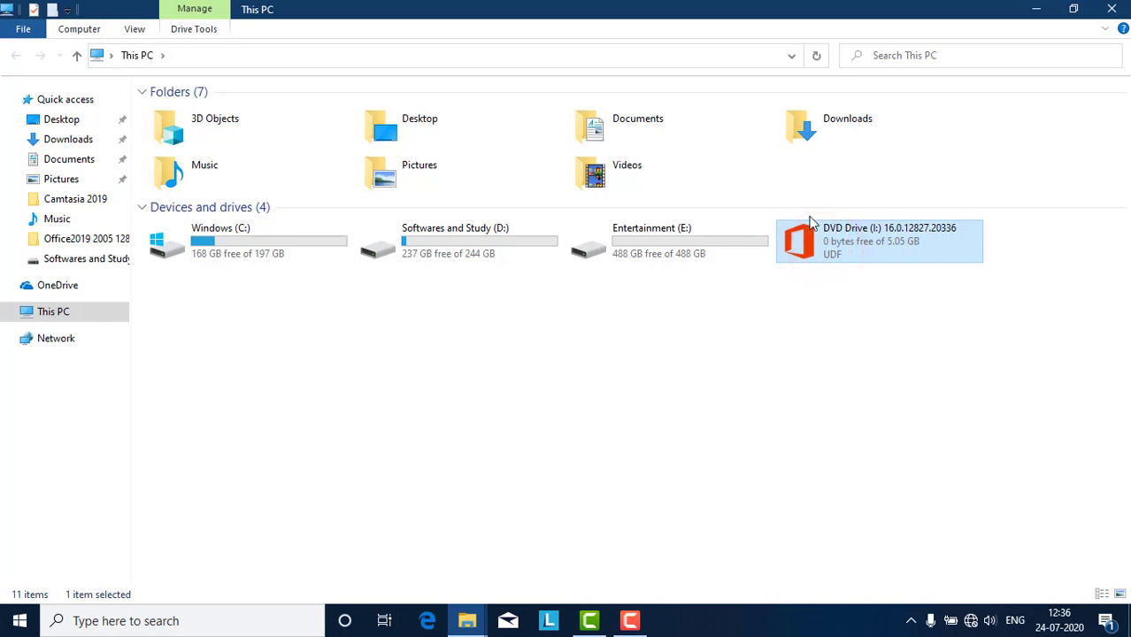
double_click(836, 245)
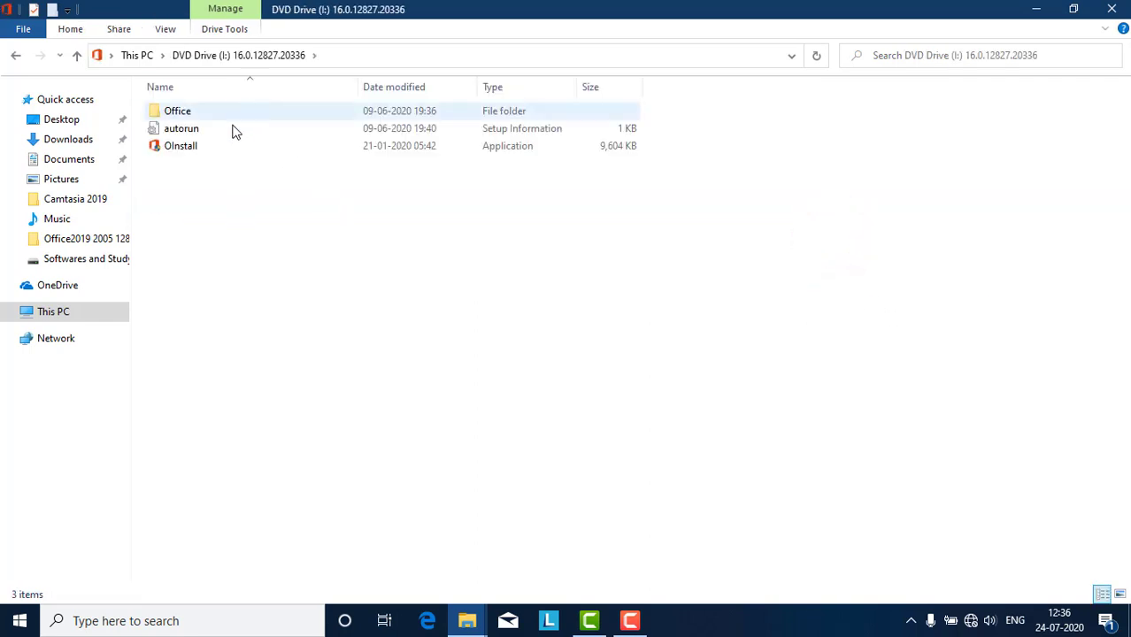
double_click(181, 146)
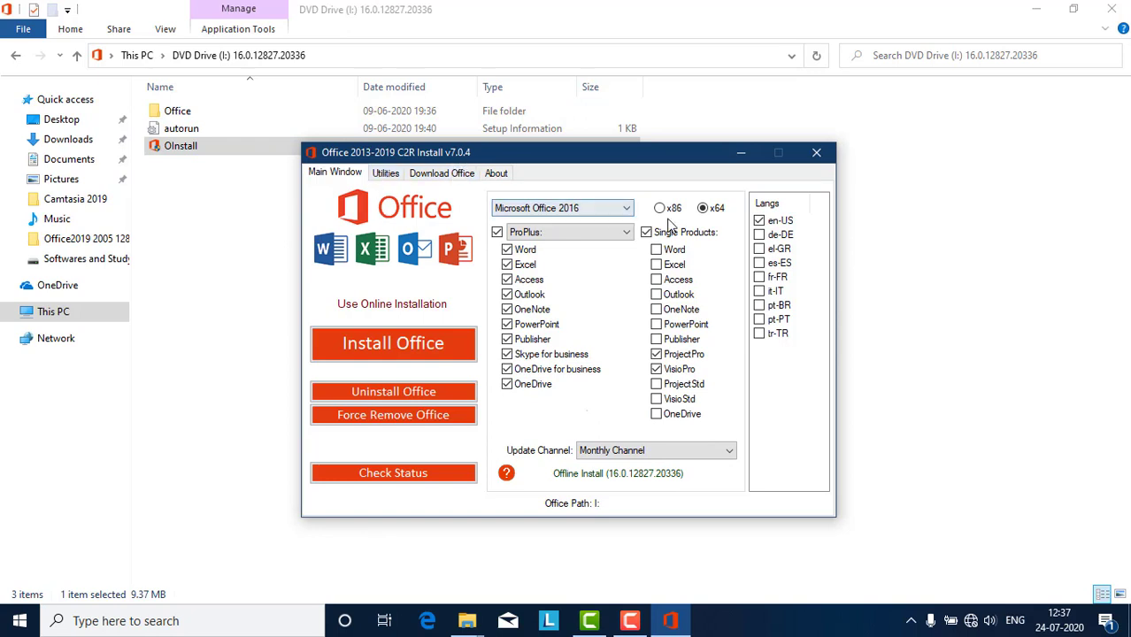
Step: Choose Microsoft Office 2019 as the version to install, with the default ProPlus 2019 components, and start the Office installation
left_click(593, 209)
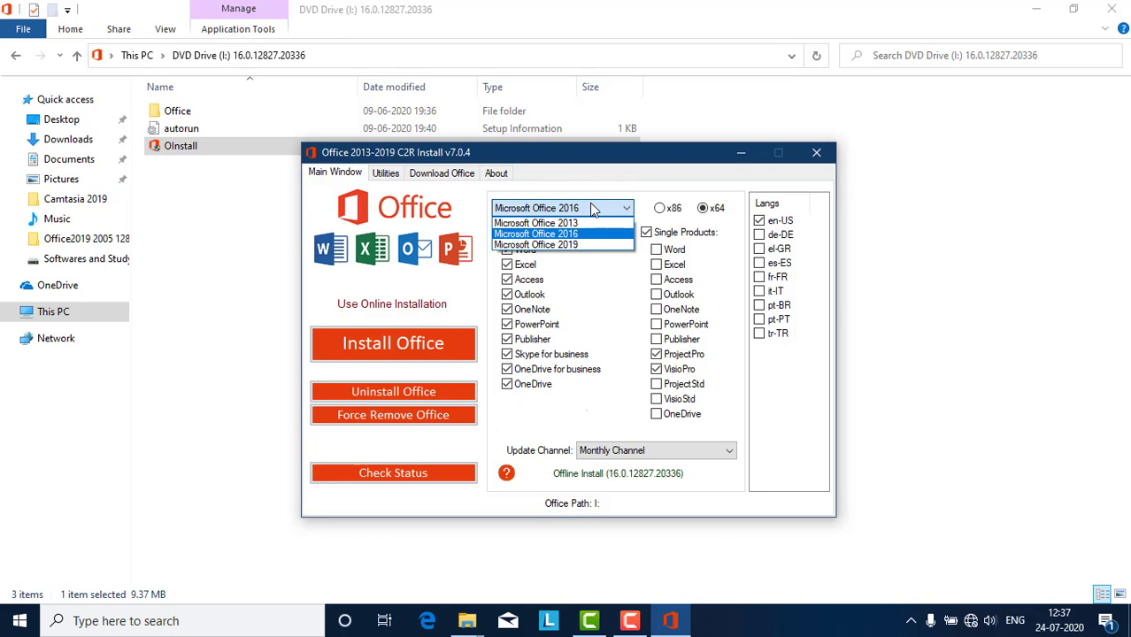
left_click(562, 246)
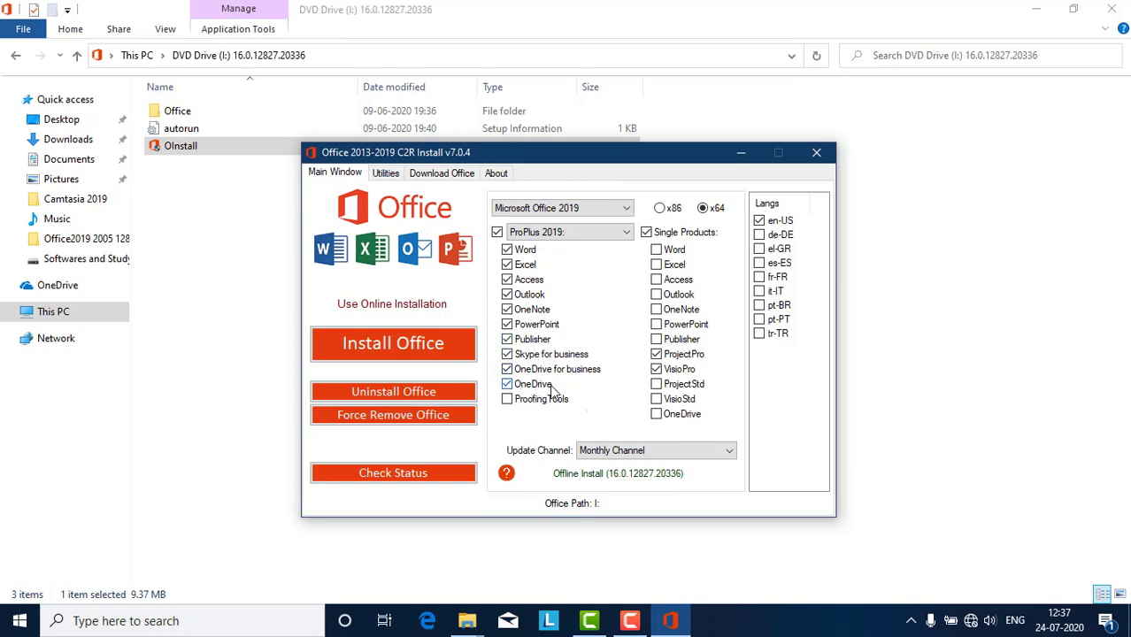
left_click(506, 400)
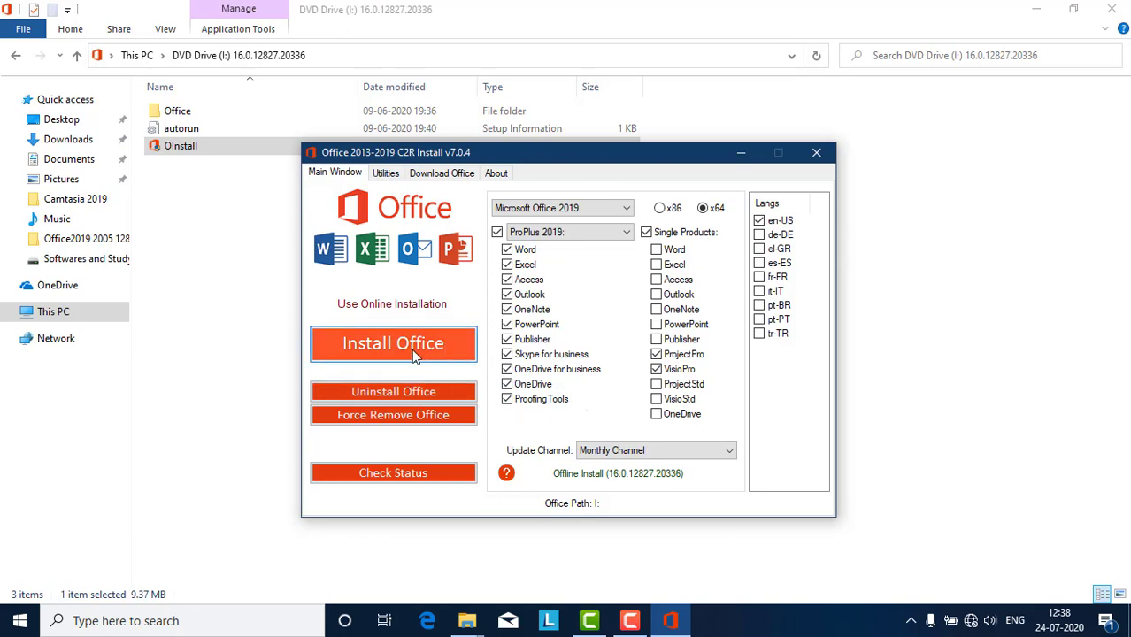
left_click(576, 213)
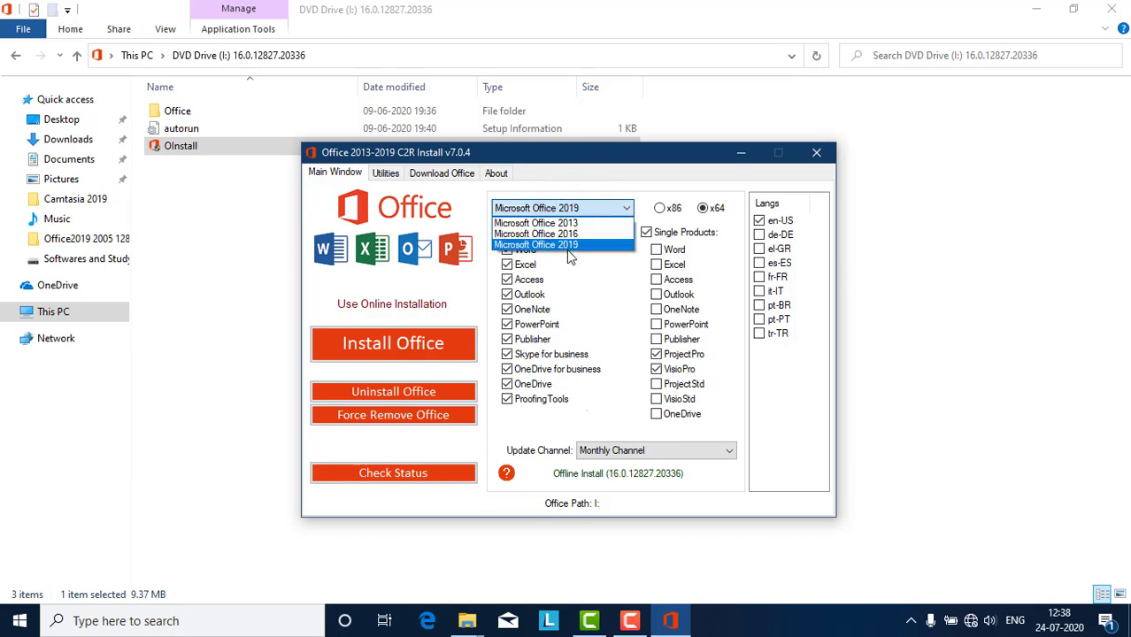
left_click(540, 247)
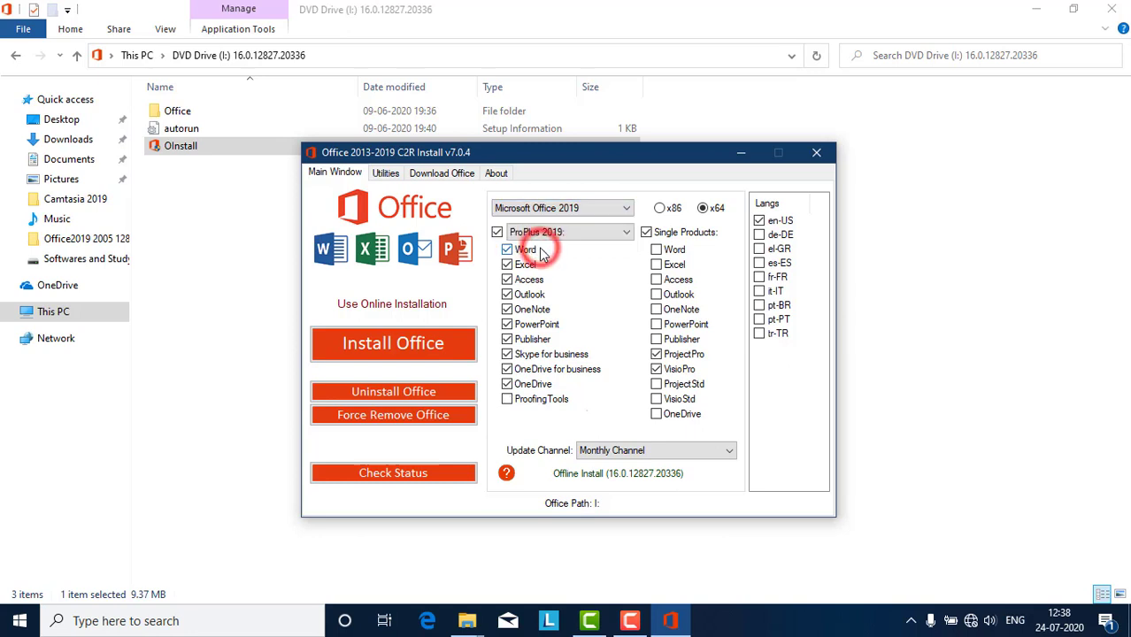
left_click(381, 357)
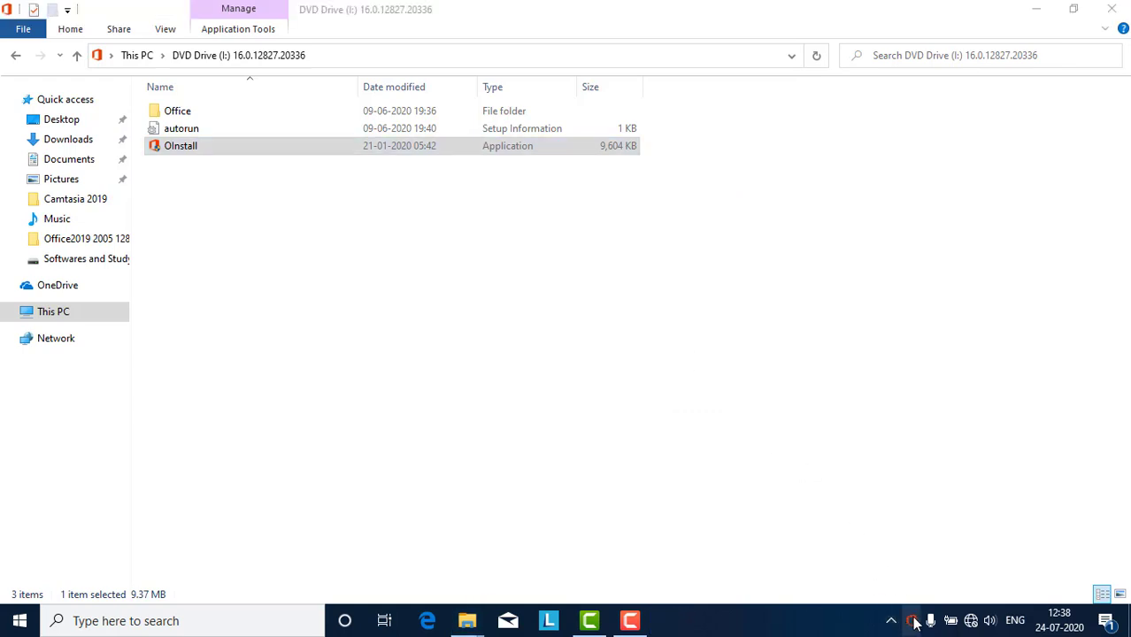
Step: Minimize the DVD drive's Explorer window while the Office installation runs, and lock the computer
left_click(912, 623)
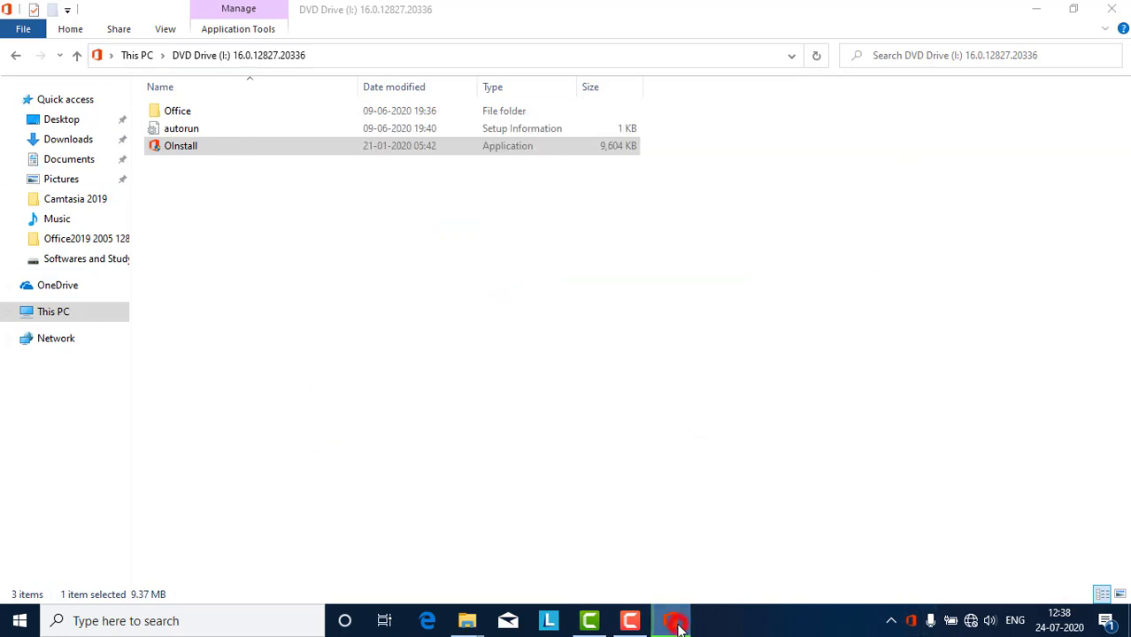
left_click(1036, 9)
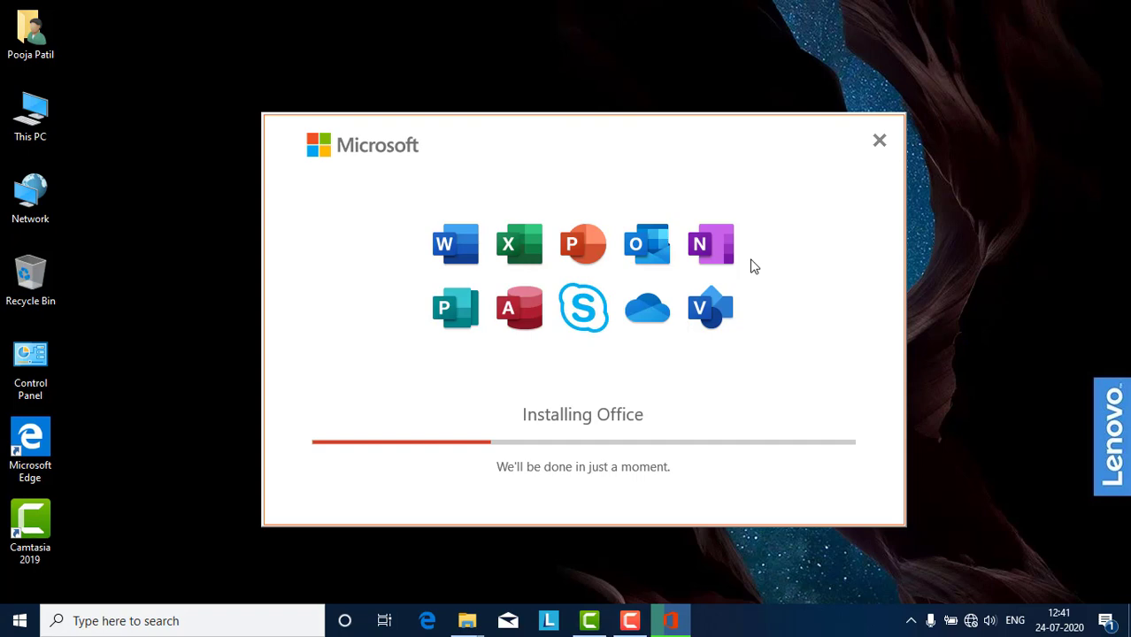
key("super+l")
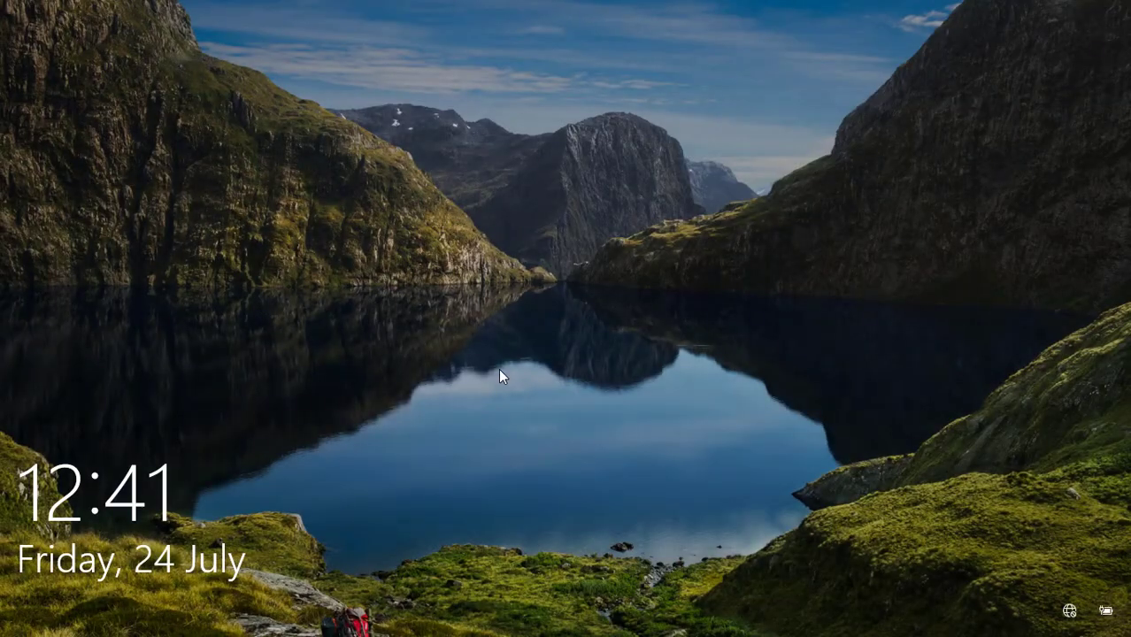
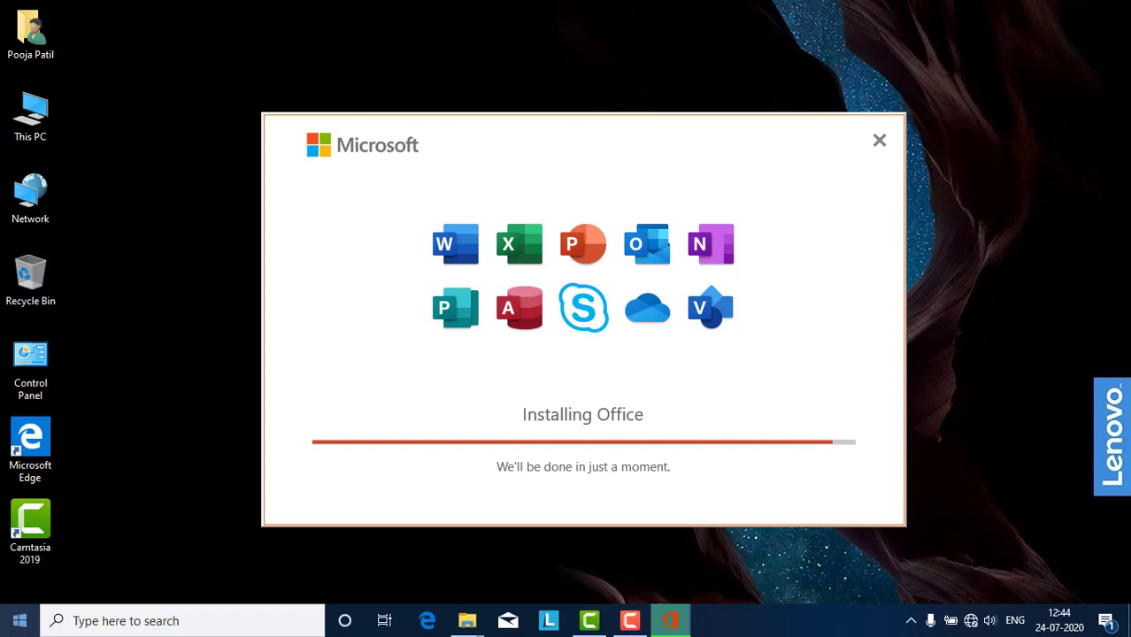
Step: Expand the recently added apps to examine the new Office entries, and close the Camera app if it opens
left_click(20, 621)
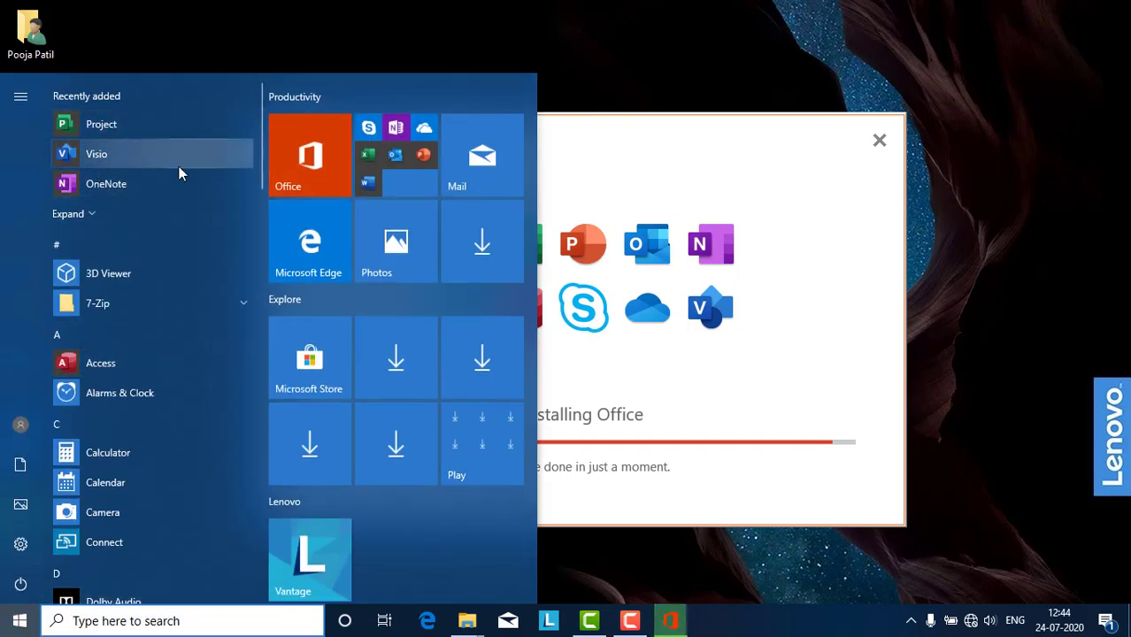
left_click(92, 216)
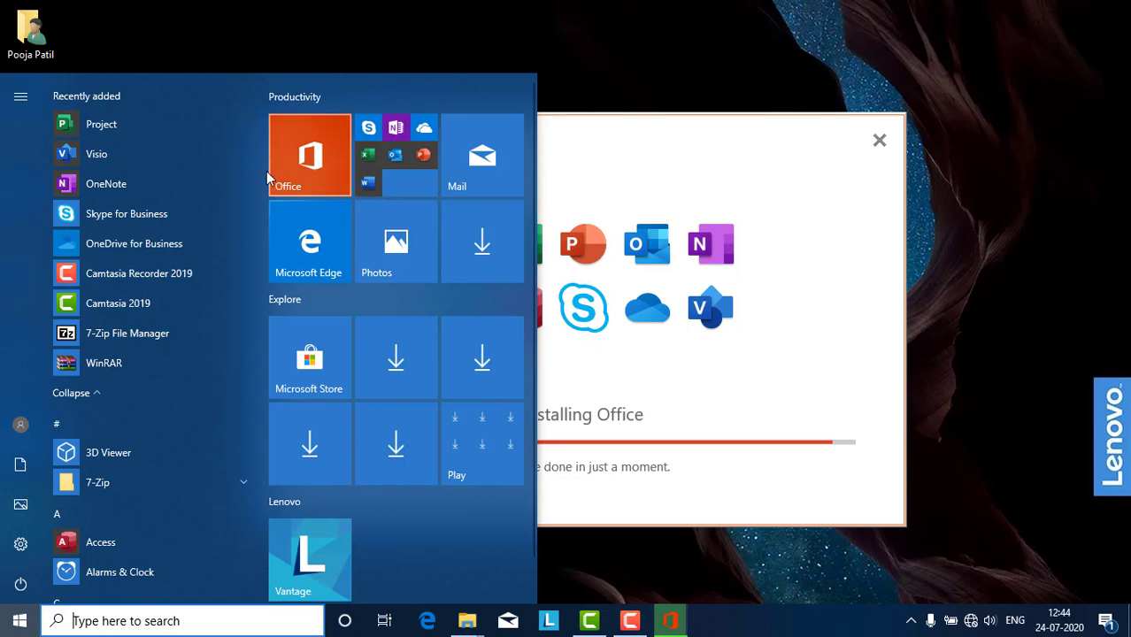
left_click_drag(261, 169, 247, 245)
left_click(103, 282)
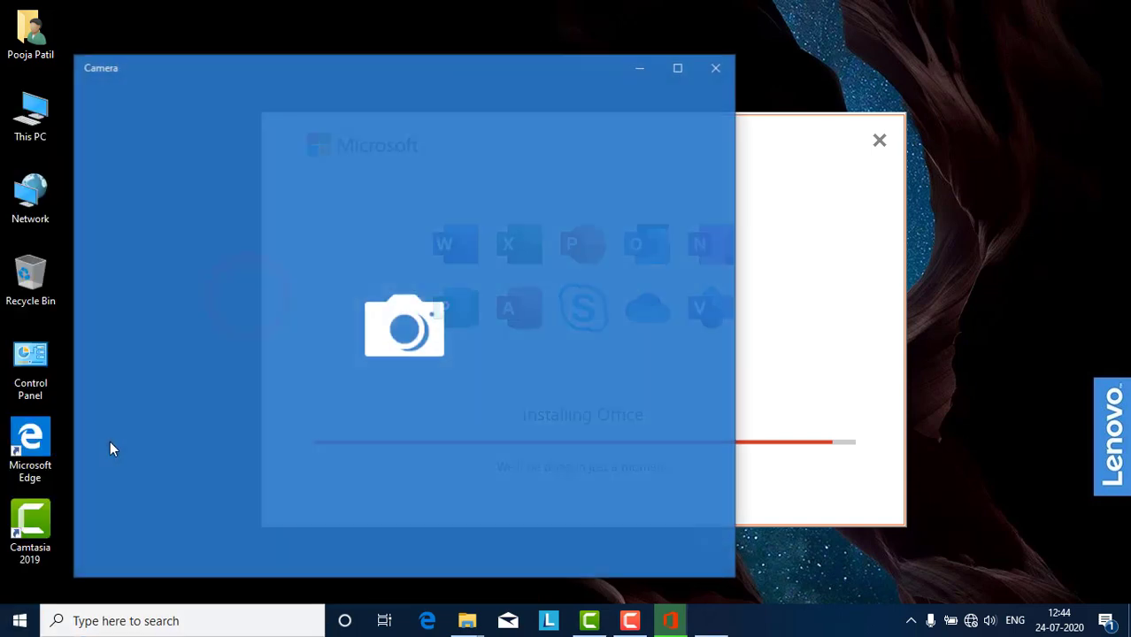
left_click(727, 76)
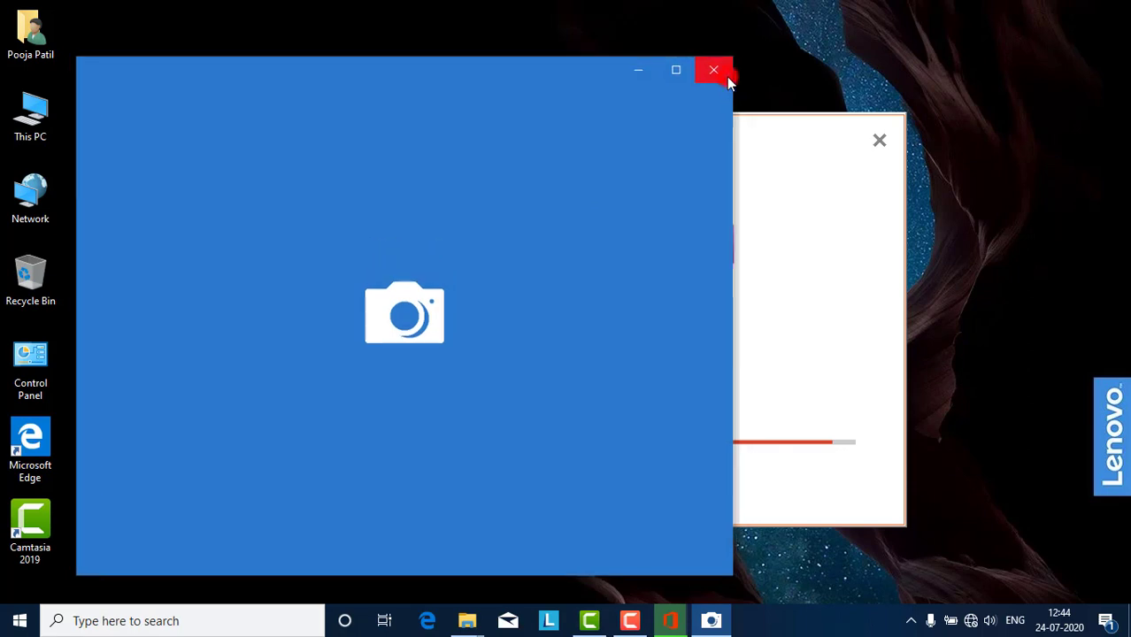
Step: Look through the full alphabetical list of installed apps for the Office programs
key("super")
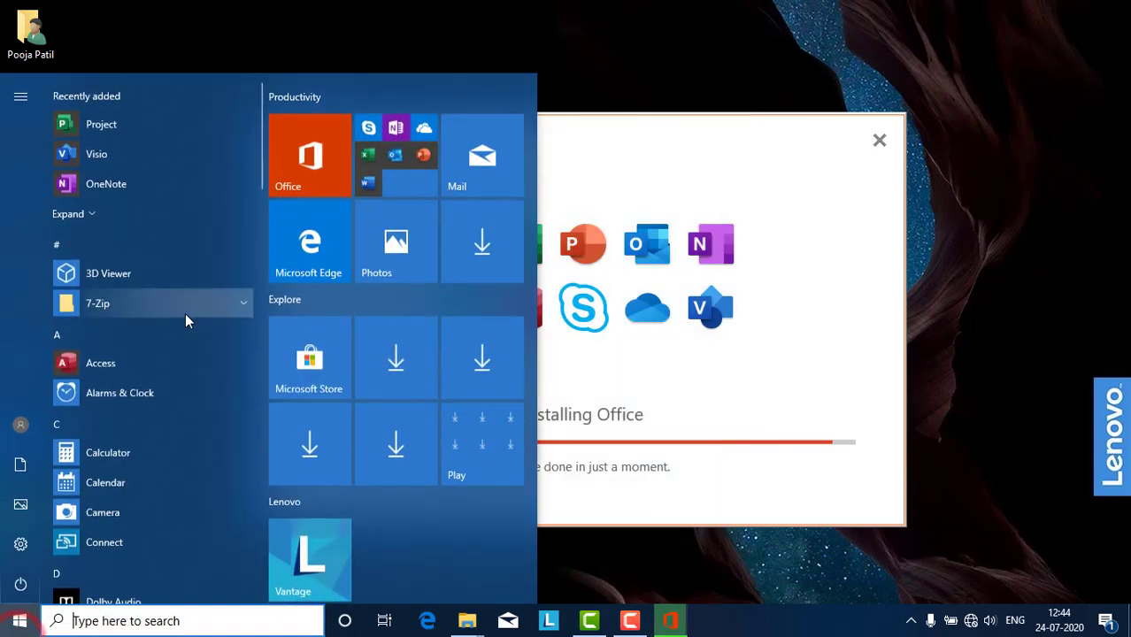
left_click_drag(257, 151, 294, 281)
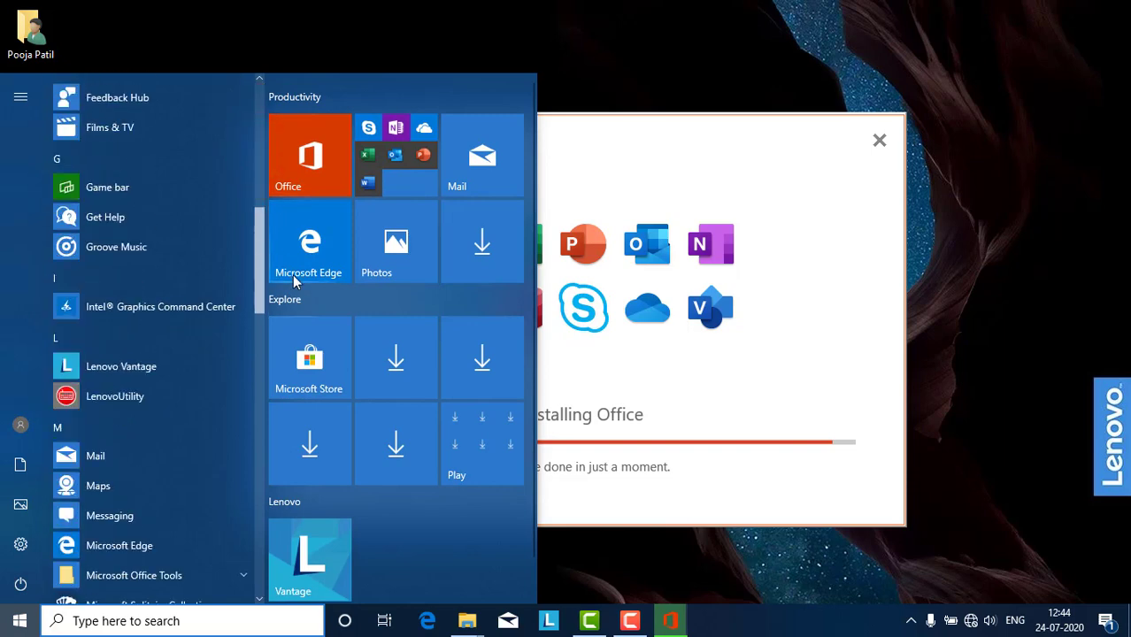
scroll(263, 336, "down", 5)
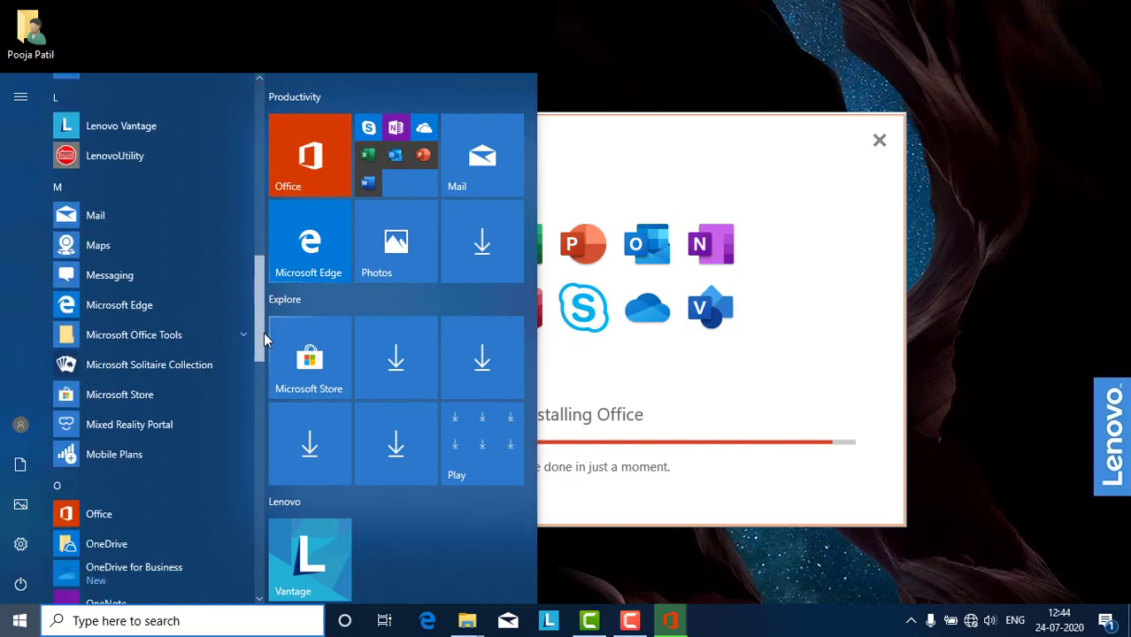
left_click_drag(262, 357, 256, 412)
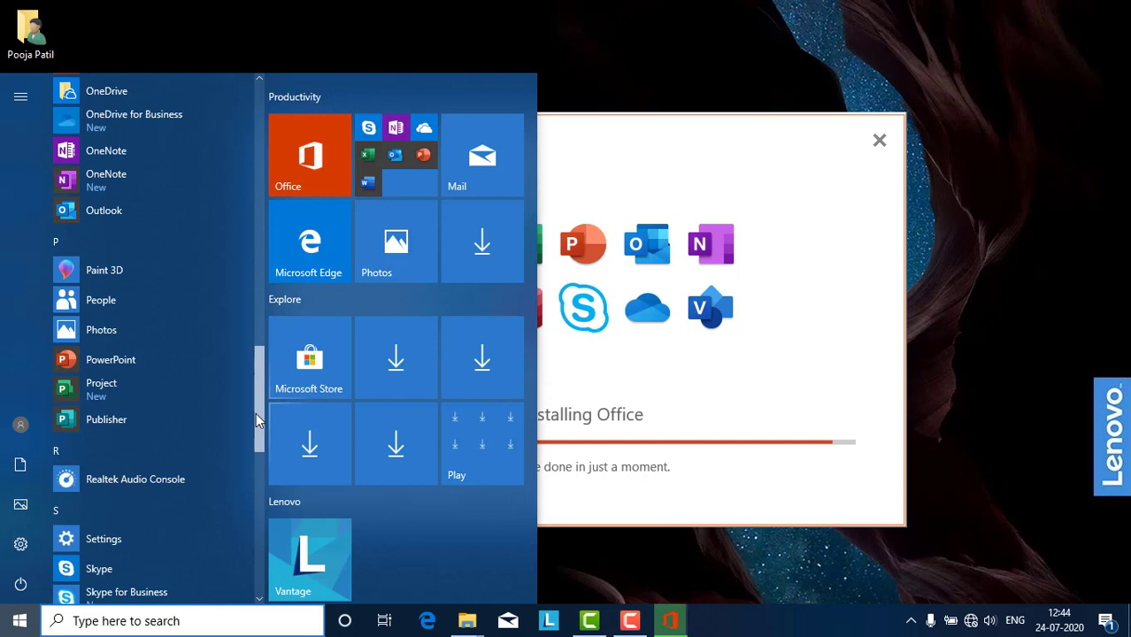
left_click_drag(256, 413, 244, 578)
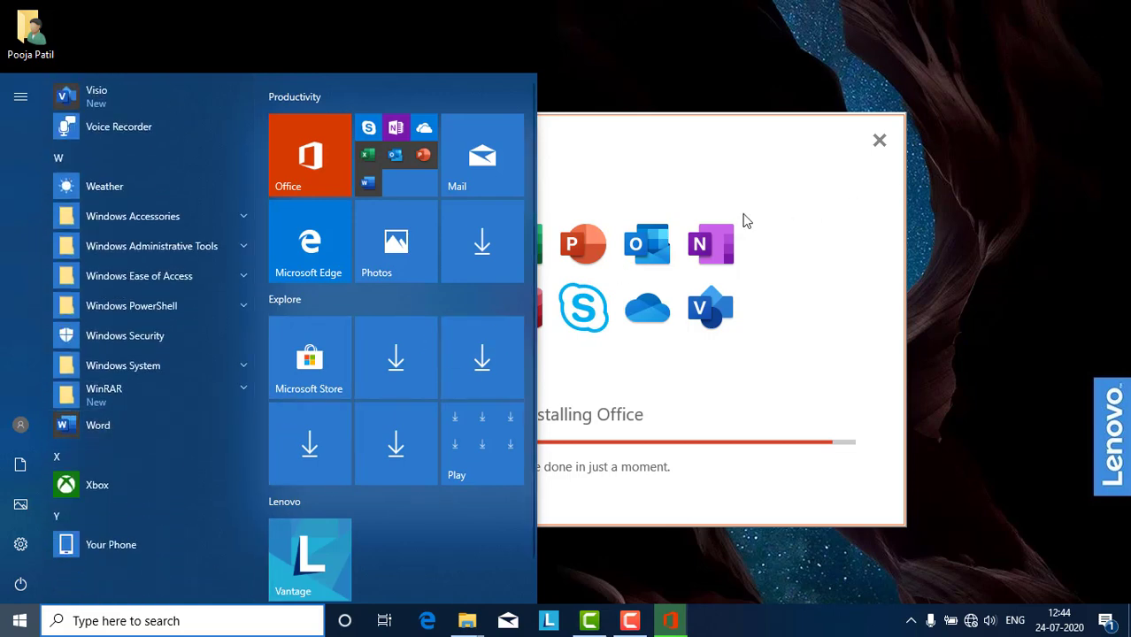
left_click(719, 195)
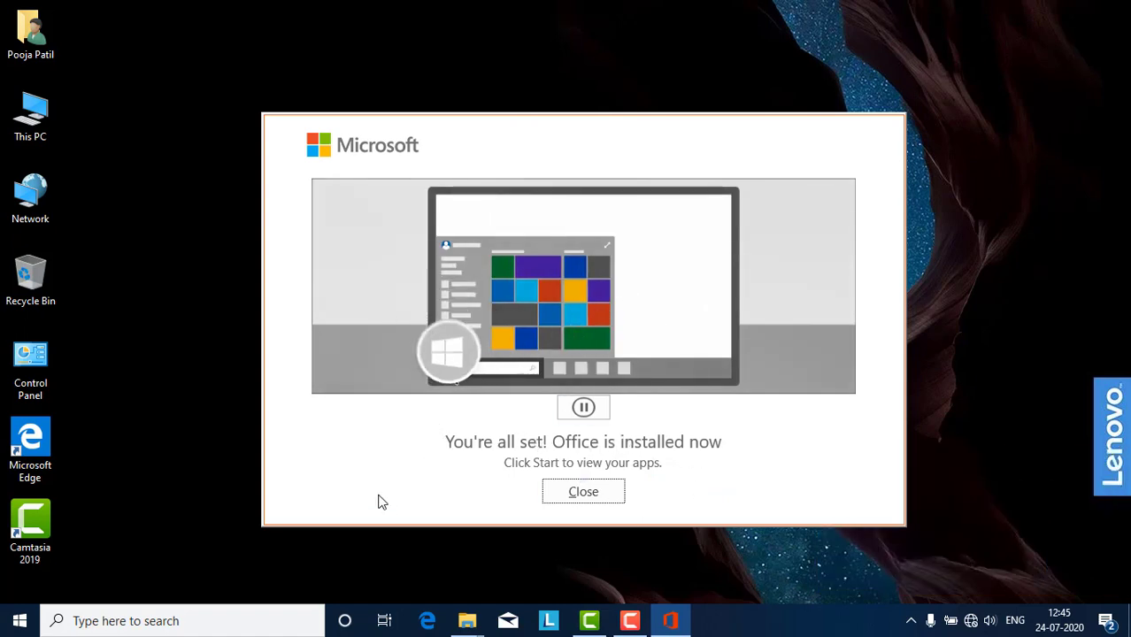
Step: Close the completed Office setup and the Office 2013-2019 C2R Install tool, searching the installed apps for "word" in between
left_click(602, 495)
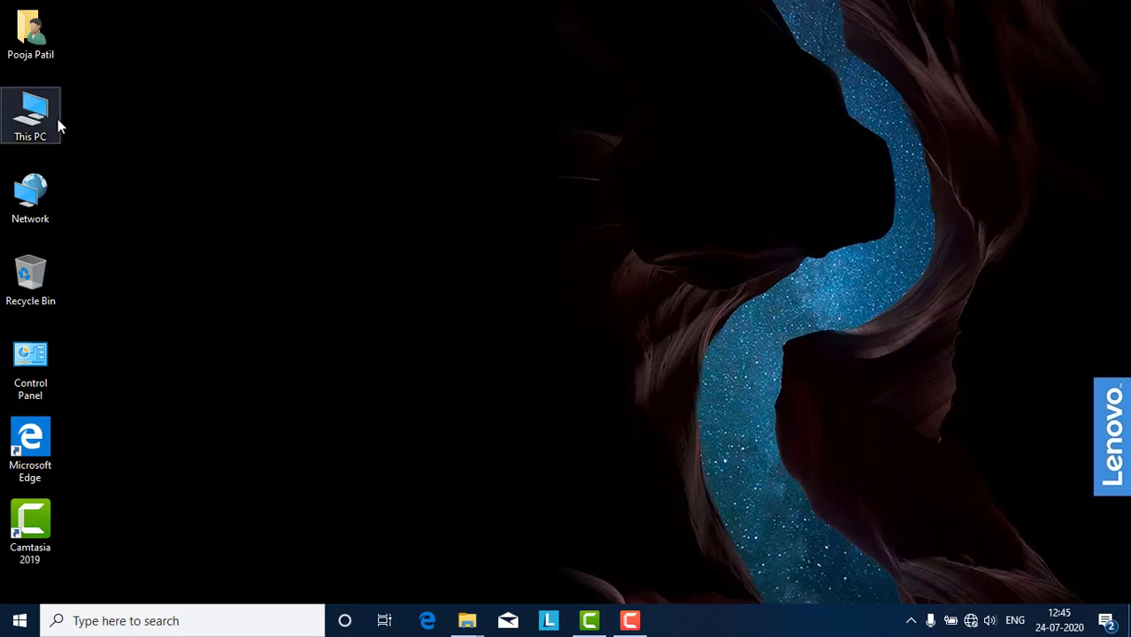
left_click(9, 628)
type("word")
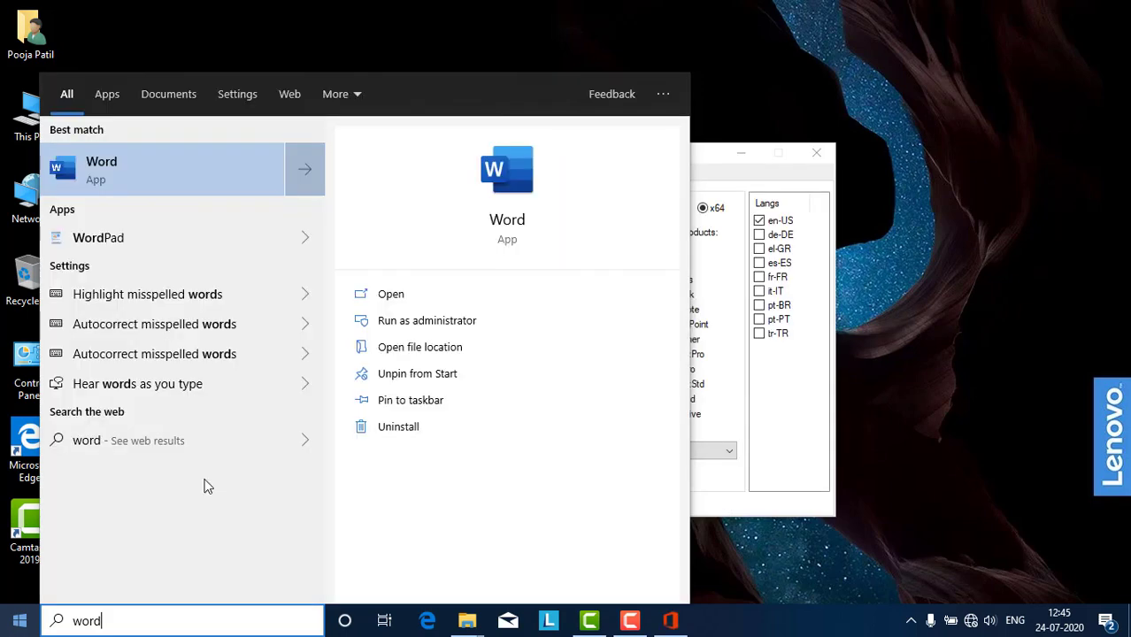
left_click(699, 150)
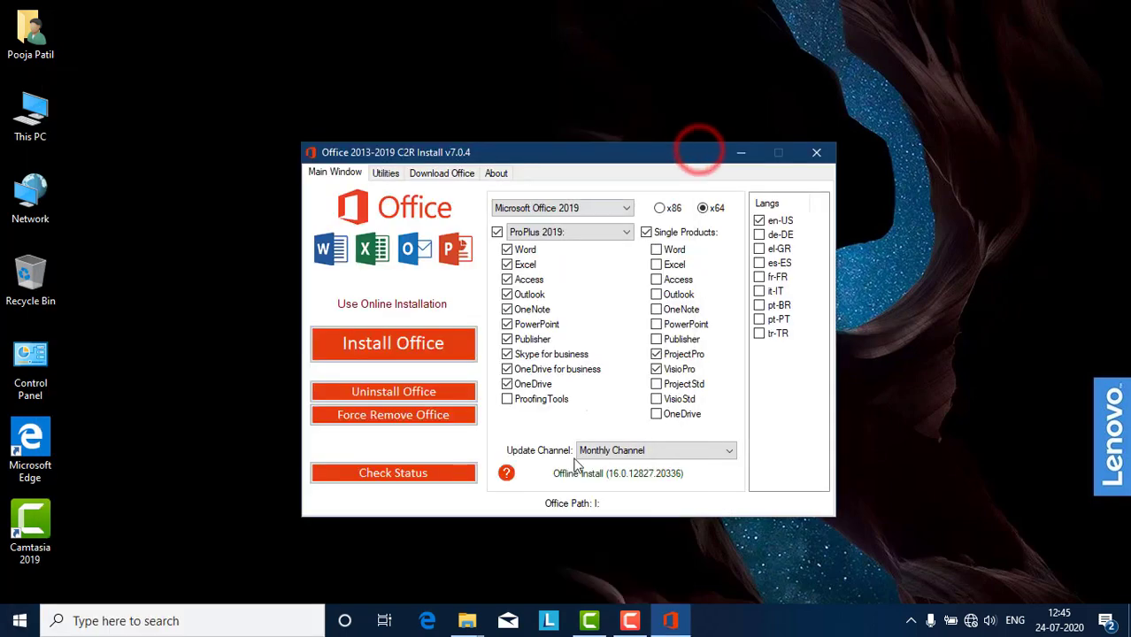
left_click(822, 152)
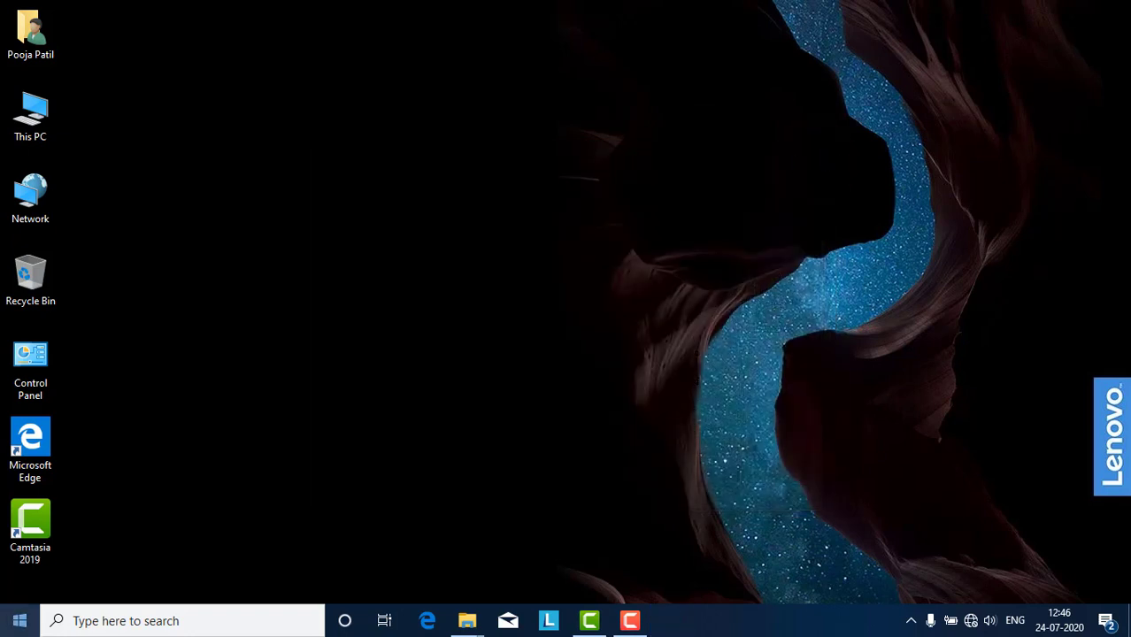
Step: Eject the mounted Office DVD drive (I:) from This PC and close the Explorer window
left_click(18, 621)
left_click(723, 137)
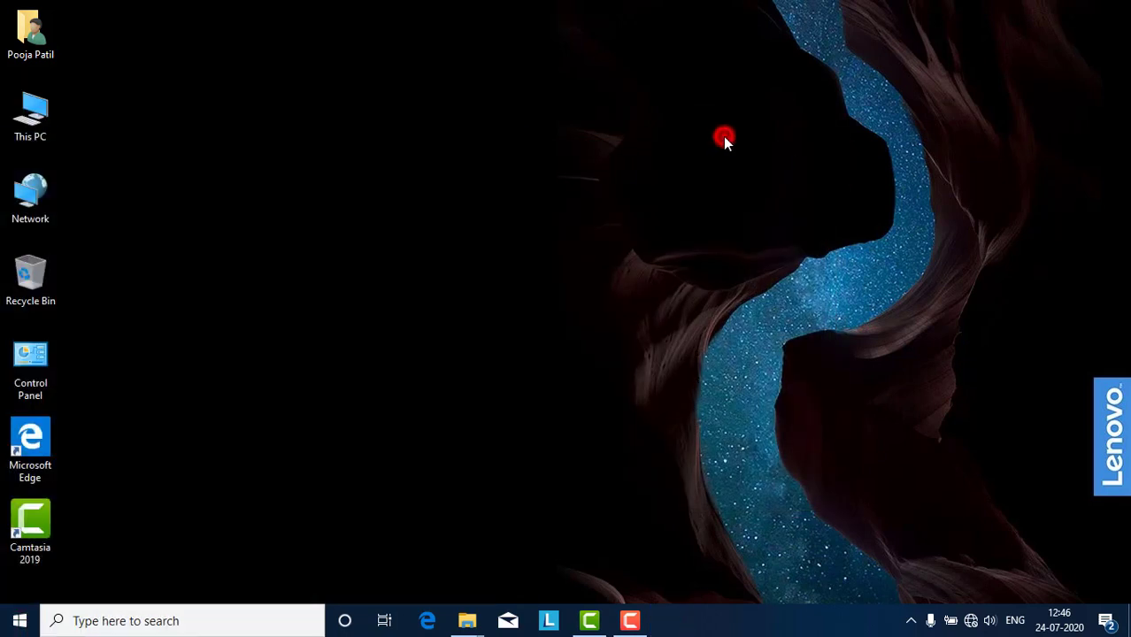
double_click(41, 132)
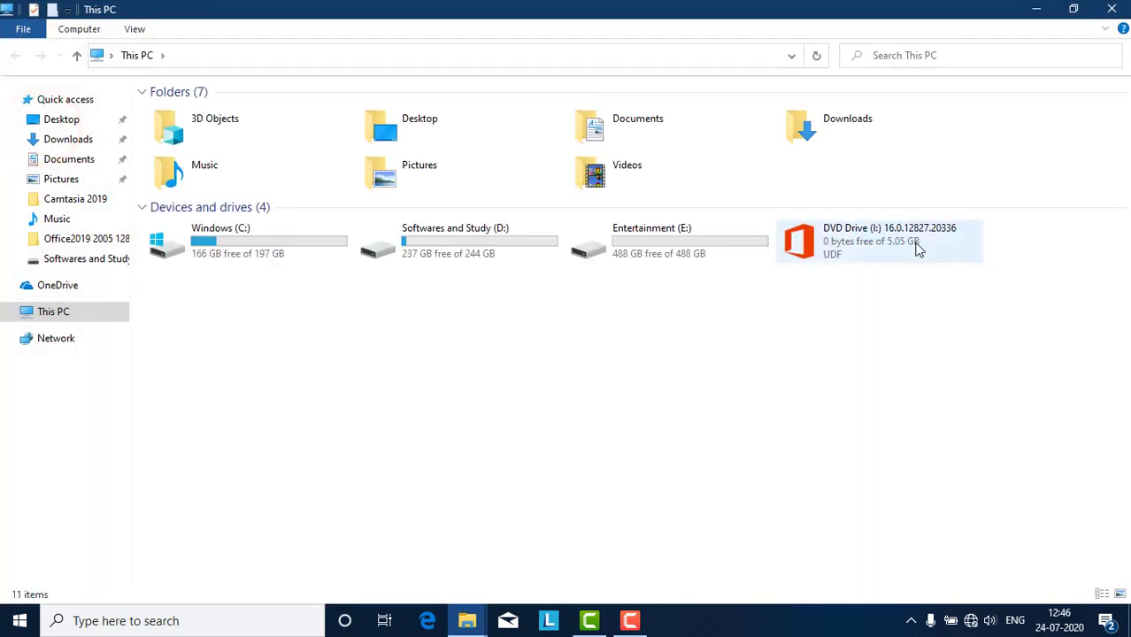
left_click(905, 240)
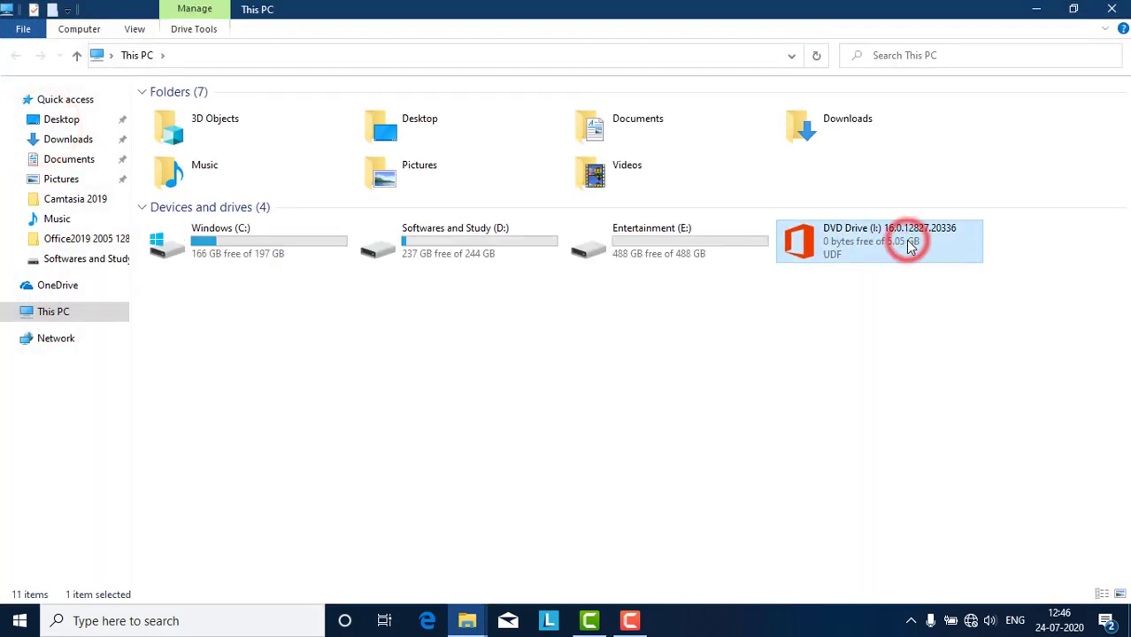
right_click(907, 242)
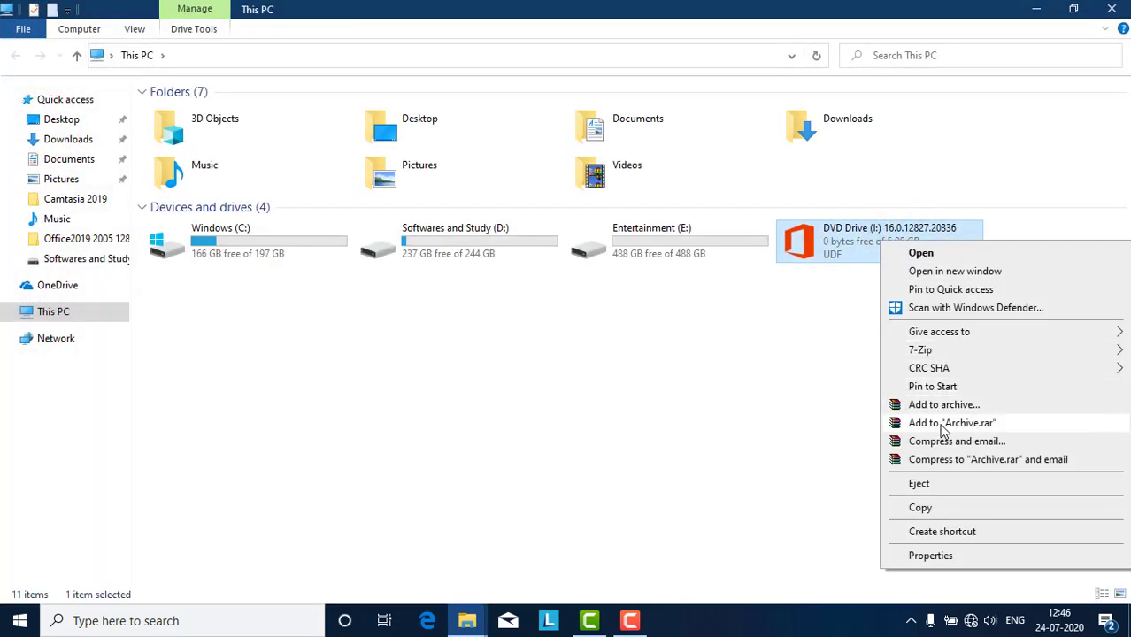
left_click(920, 485)
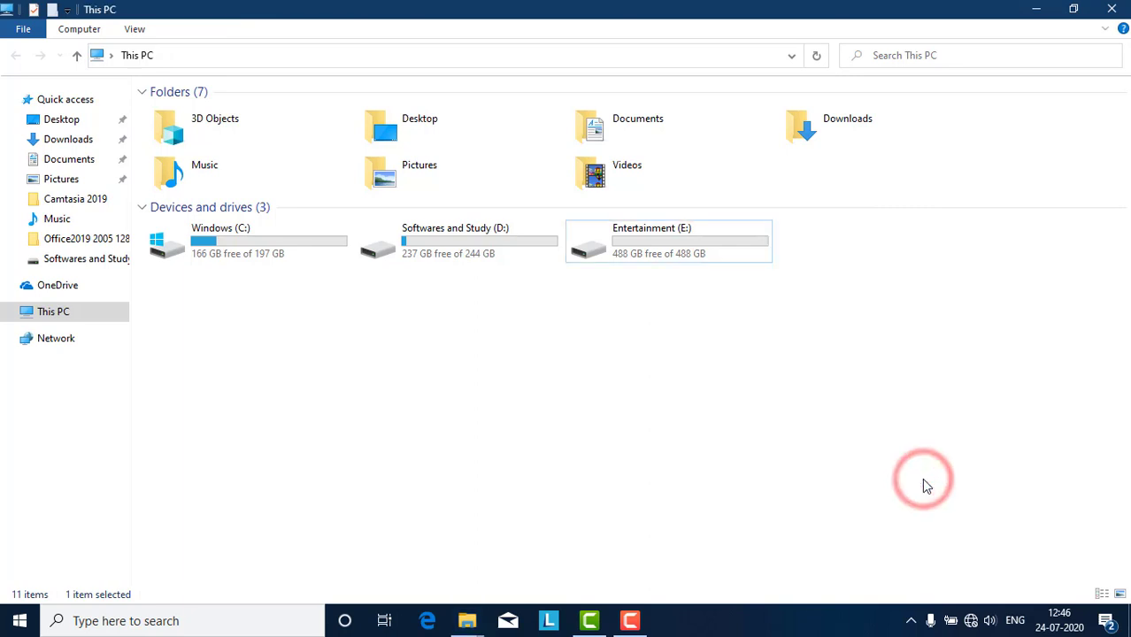
left_click(1113, 9)
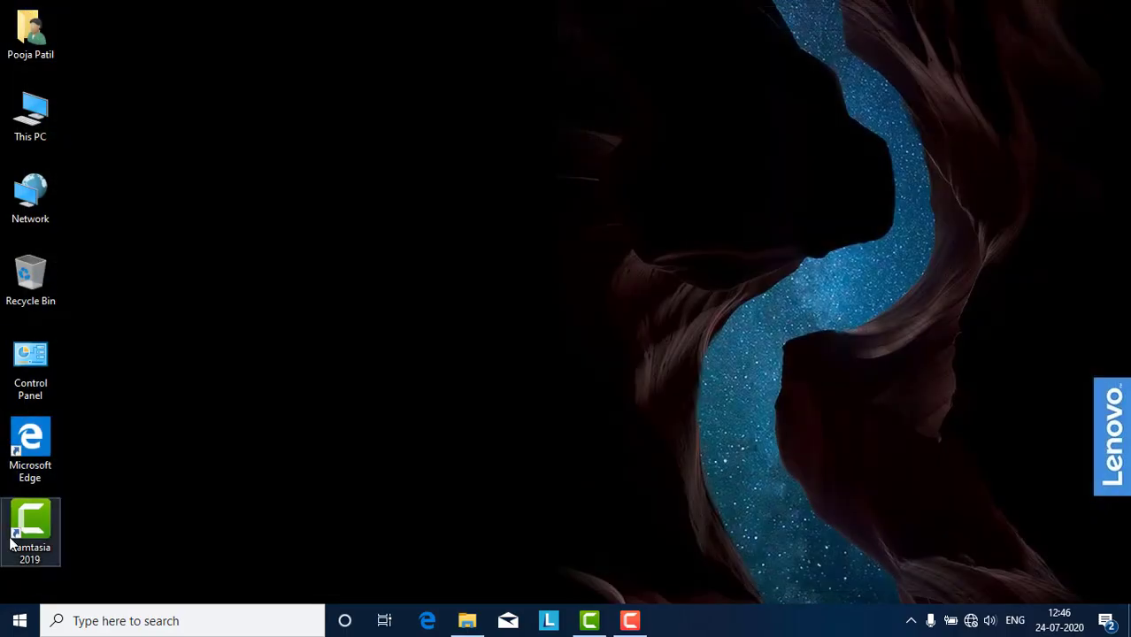
Step: Search for "word", open Word to check its licensing state, dismiss the product key and sign-in dialog, and close Word
left_click(19, 621)
type("word")
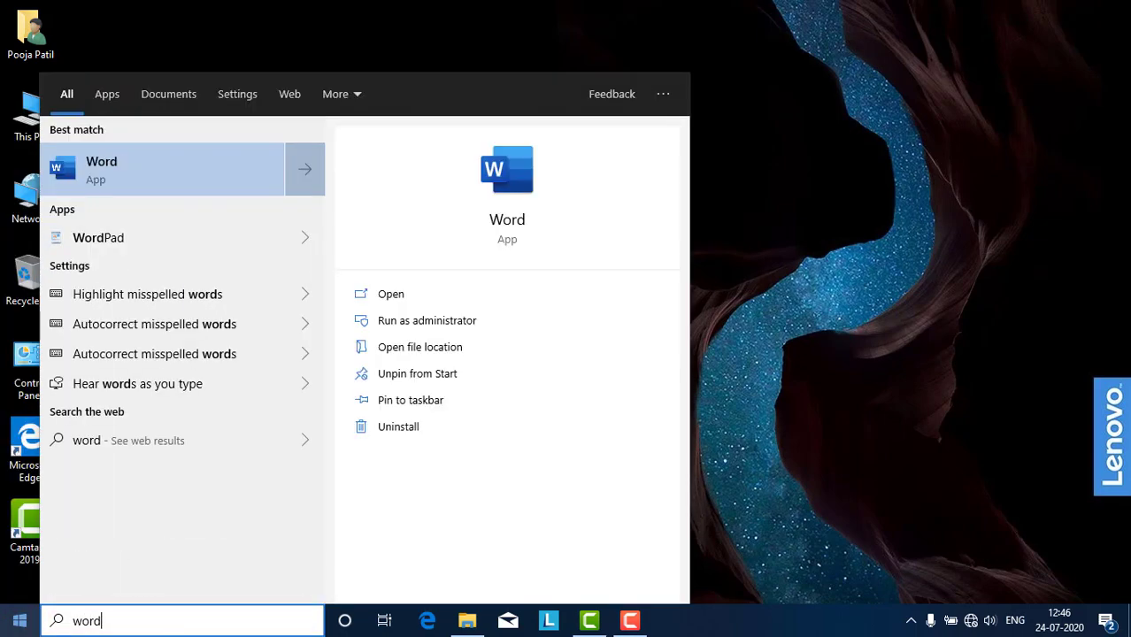
left_click(165, 182)
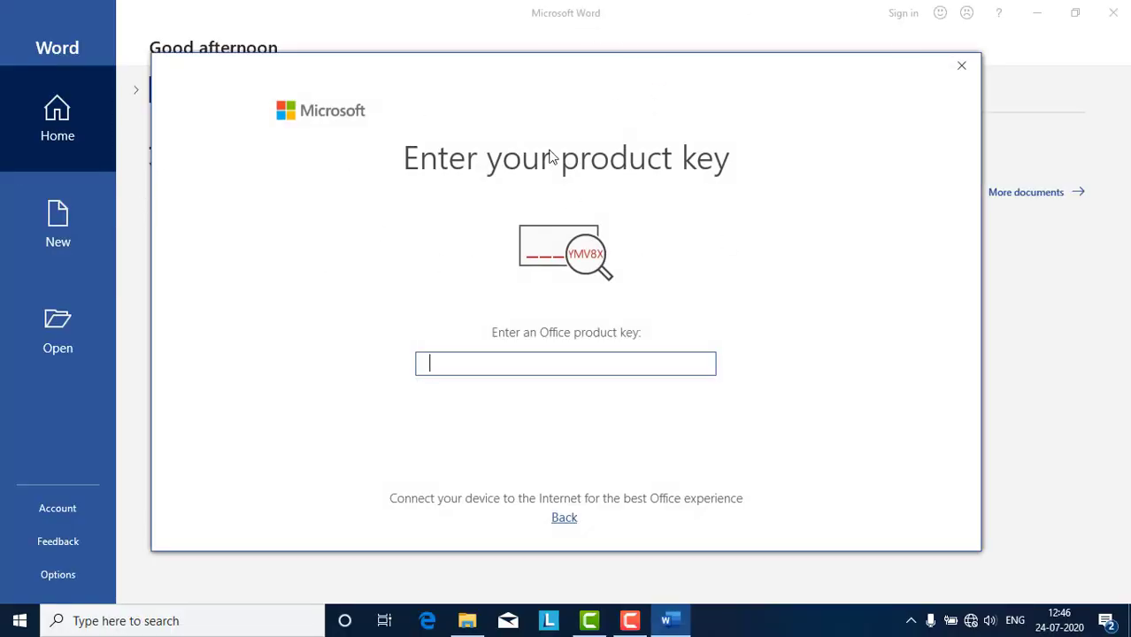
left_click(564, 518)
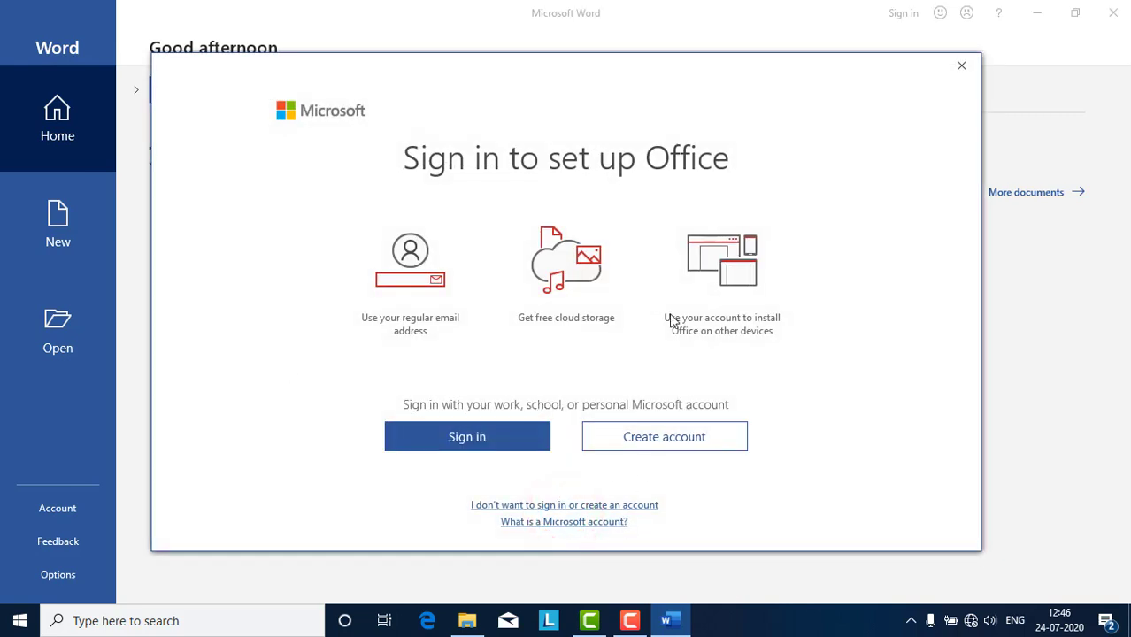
left_click(953, 78)
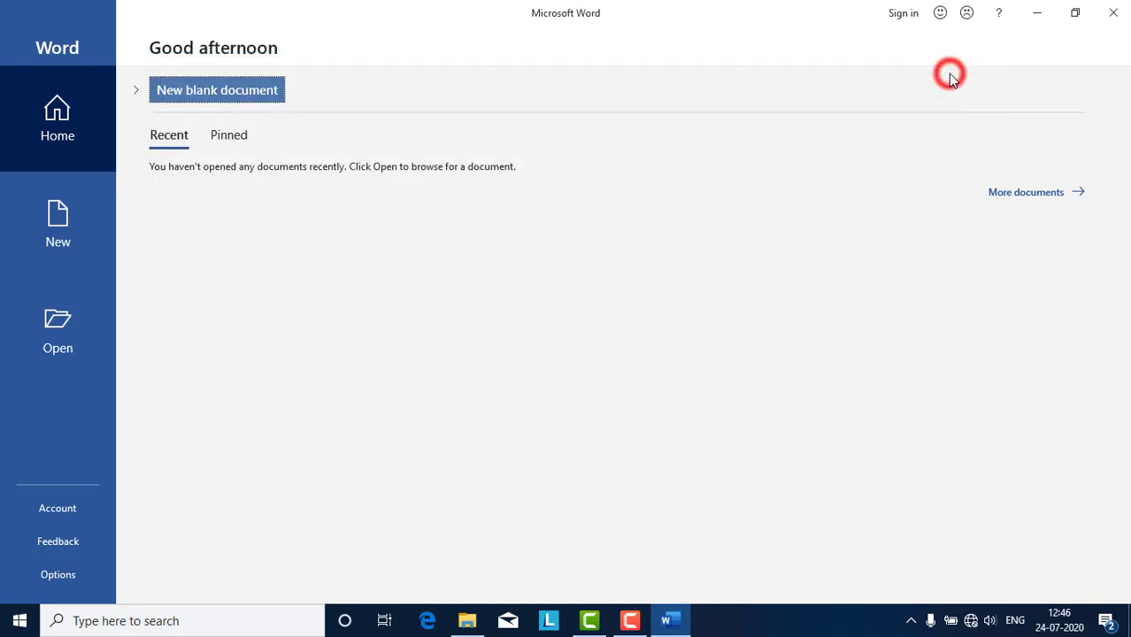
left_click(1113, 12)
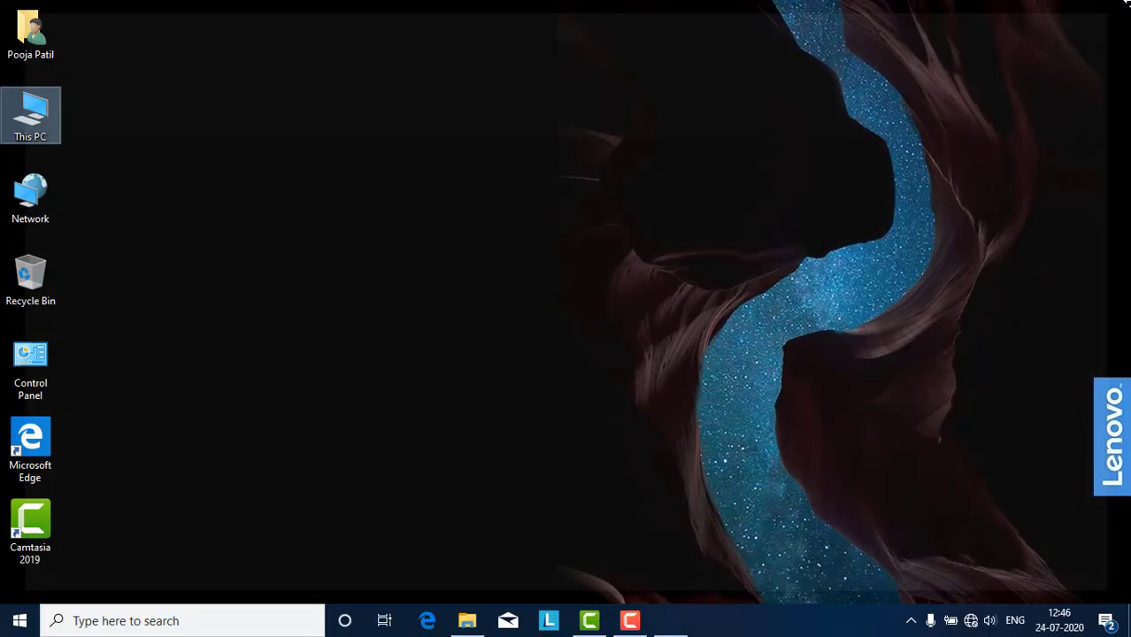
Step: Run Add_Defender_Exclusion from the Ratiborus KMS Tools 01.05.2020 folder inside Office2019 2005 12827.20336 x64 on drive D:
left_click(31, 105)
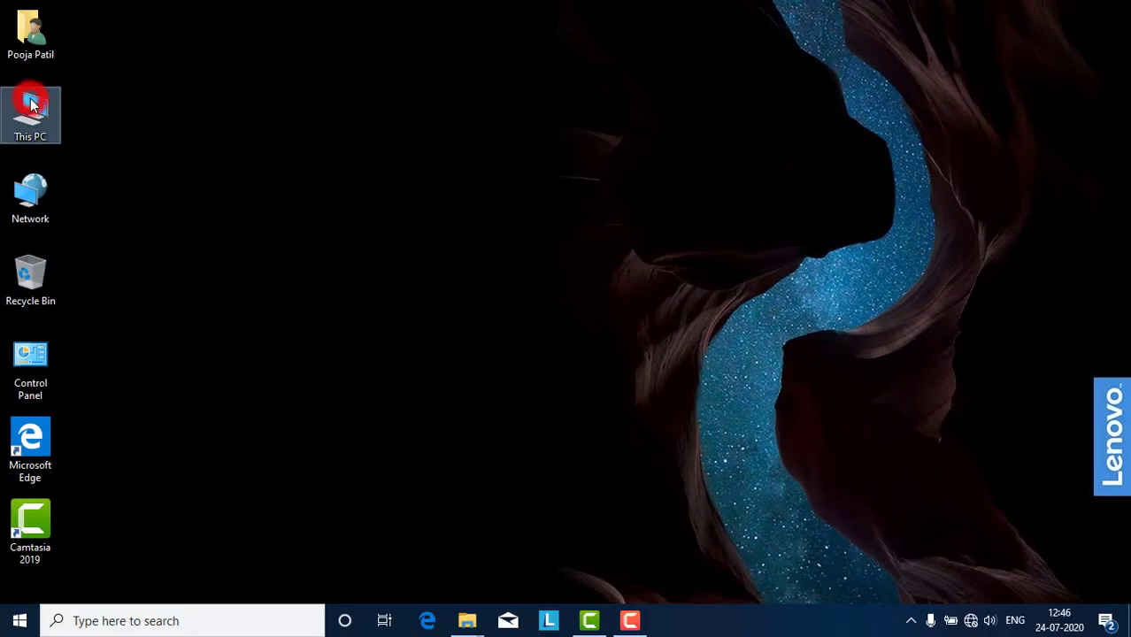
double_click(31, 104)
double_click(446, 250)
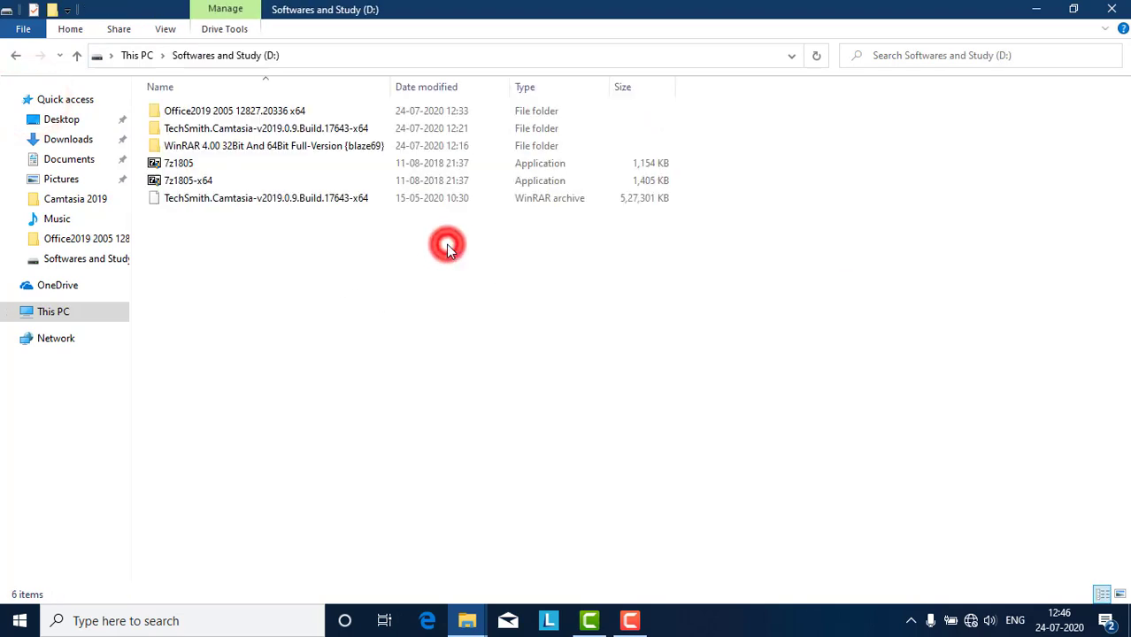
double_click(218, 112)
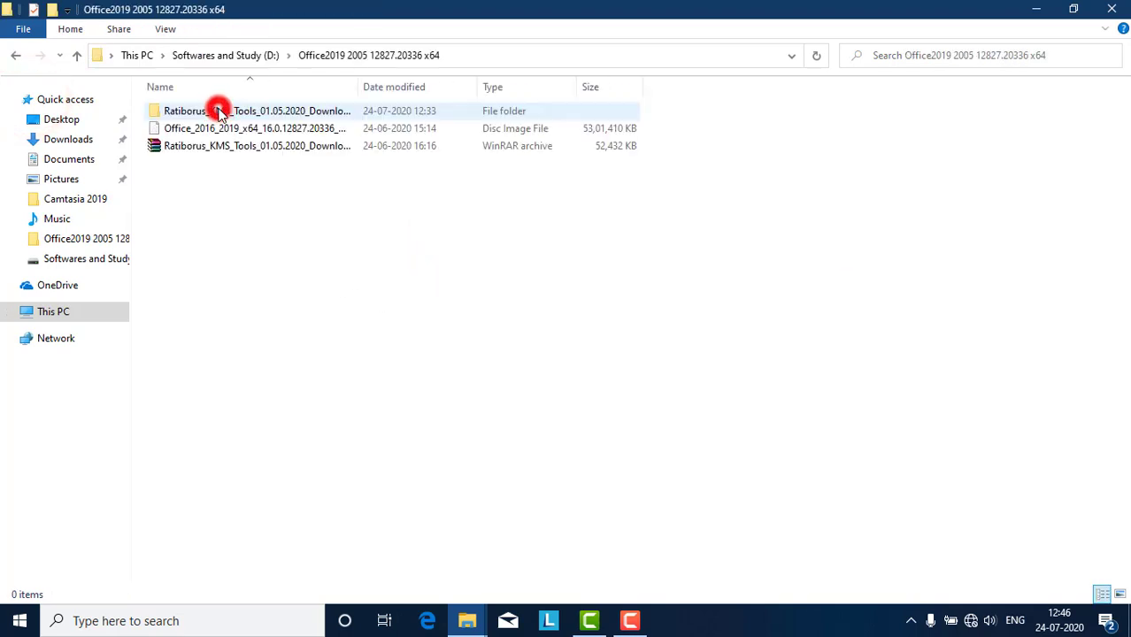
double_click(204, 112)
double_click(206, 113)
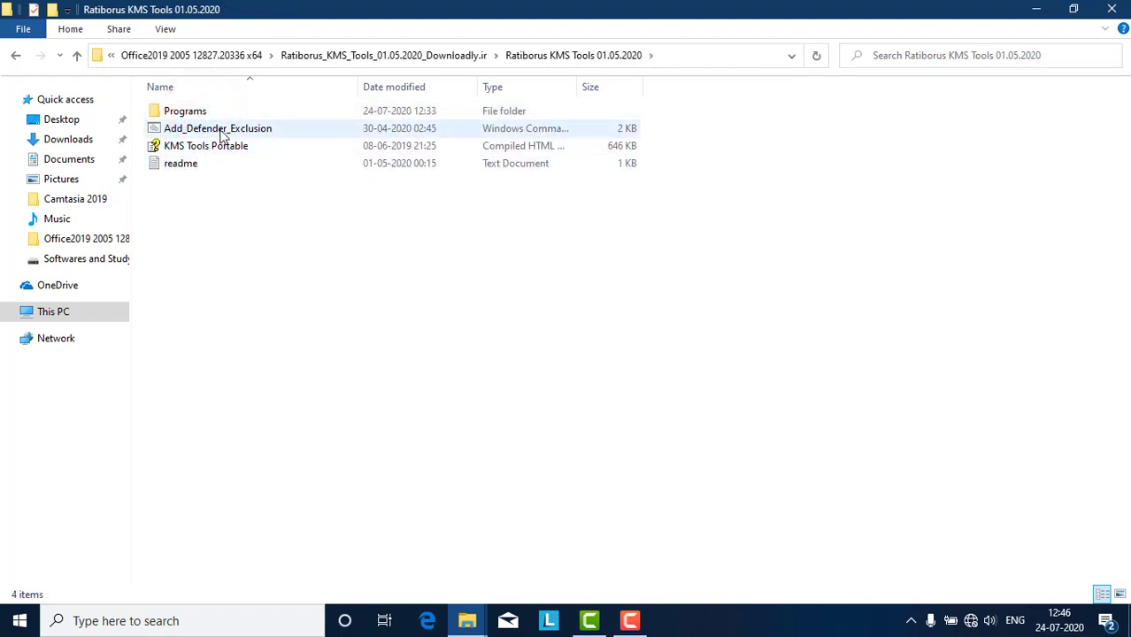
double_click(221, 130)
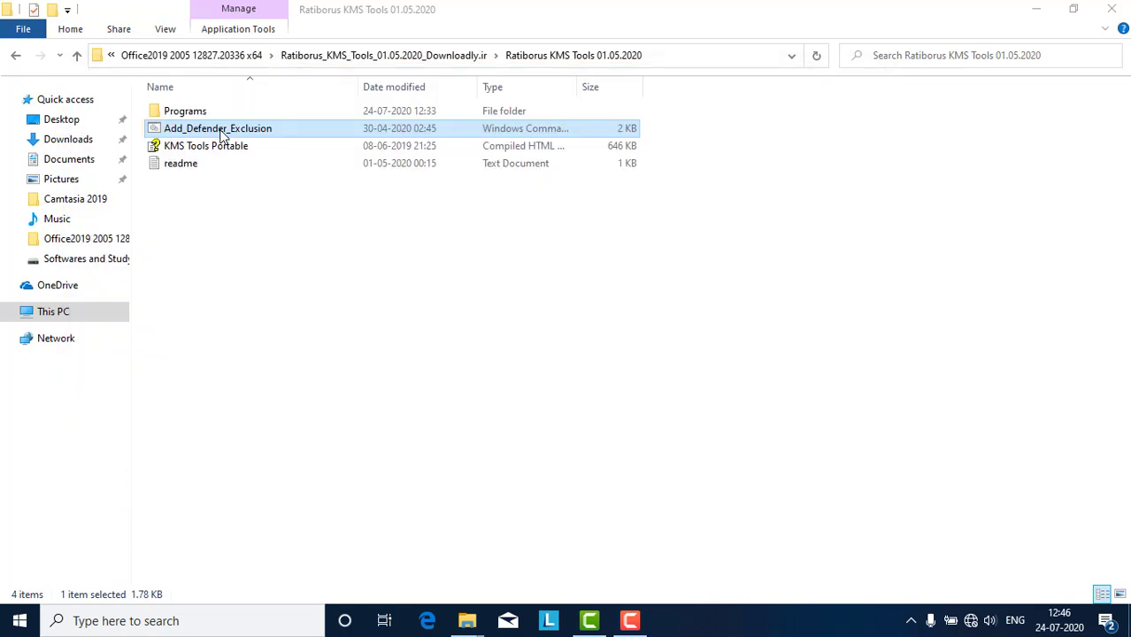
Step: Look inside the Programs folder for the KMSTools application, and return to the Office2019 2005 12827.20336 x64 folder
double_click(187, 114)
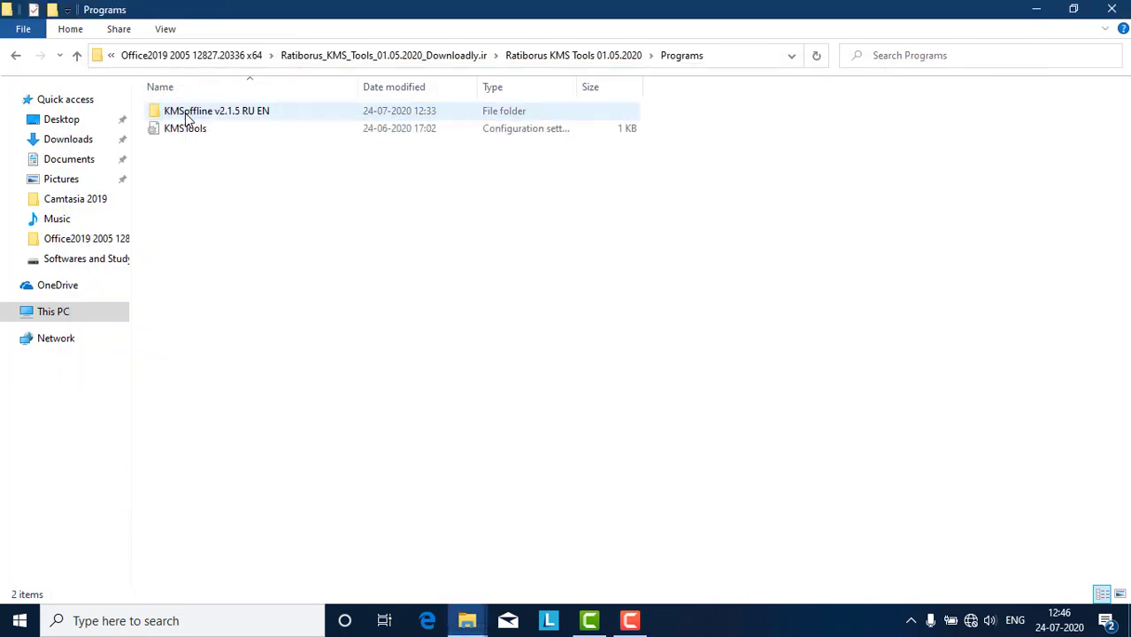
double_click(186, 124)
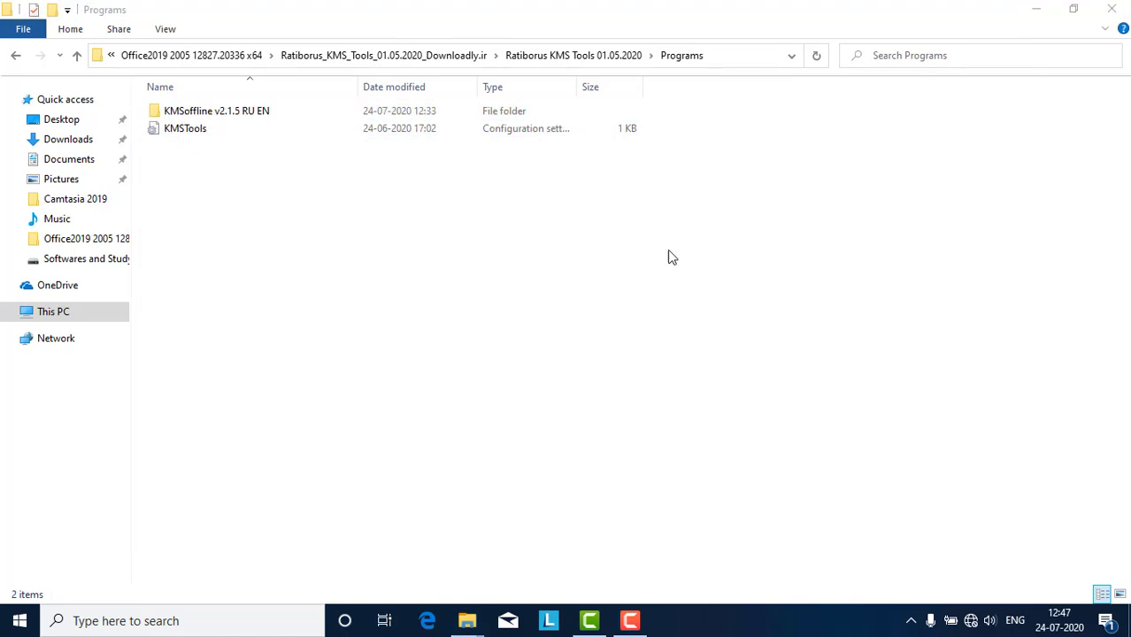
left_click(14, 57)
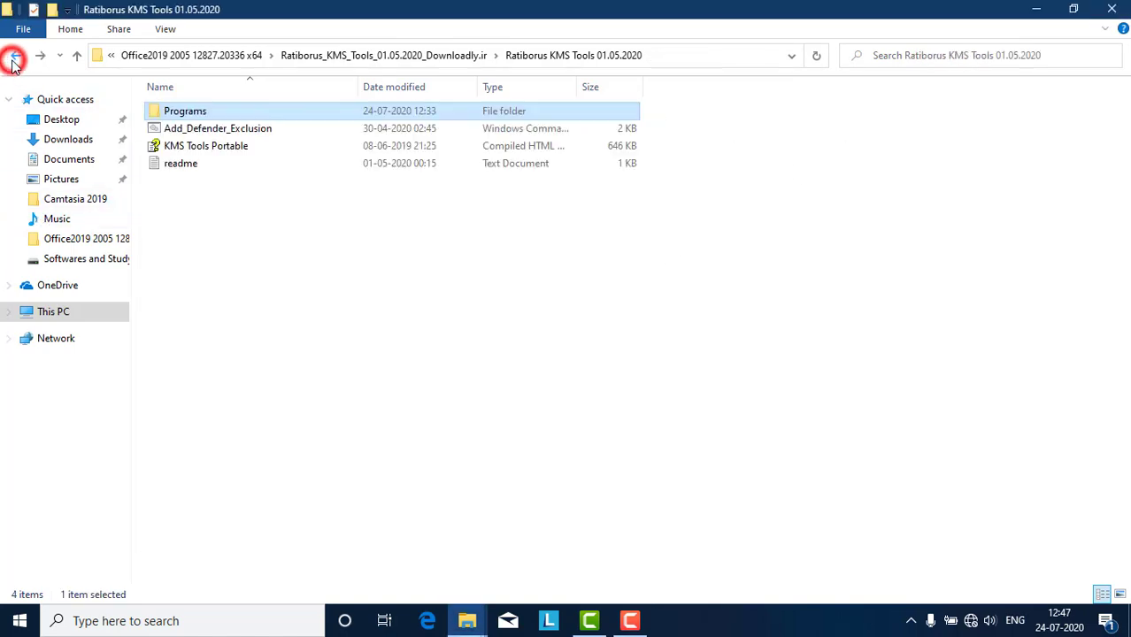
left_click(14, 57)
left_click(14, 59)
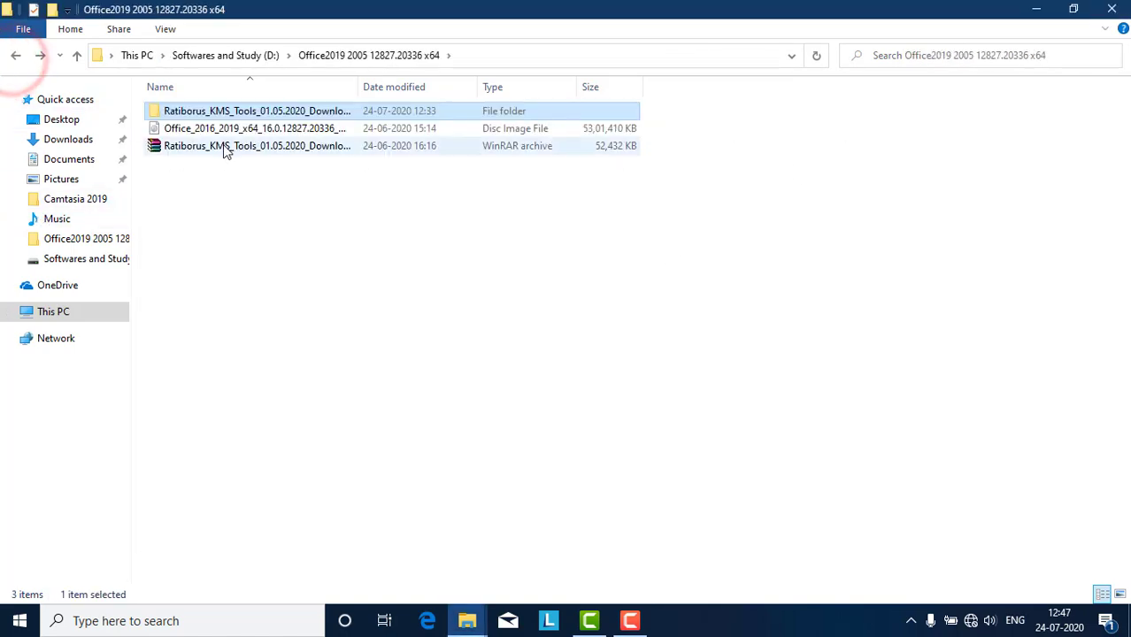
Step: Extract the Ratiborus_KMS_Tools archive with 7-Zip into its own named folder, replacing all existing files and entering the archive password
left_click(229, 149)
right_click(226, 145)
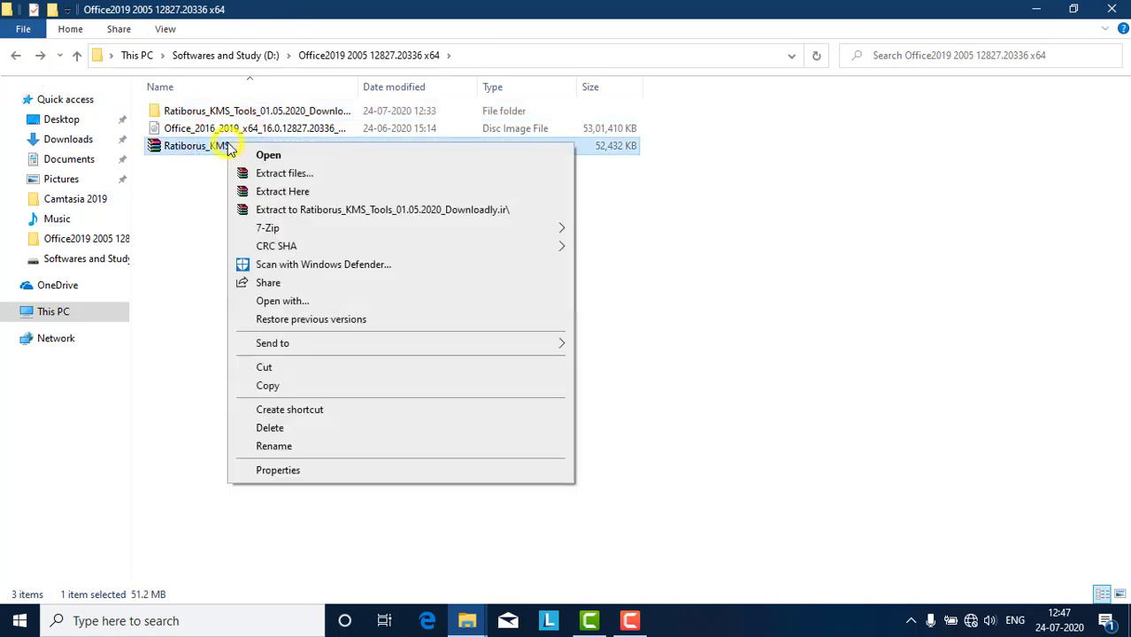
mouse_move(302, 232)
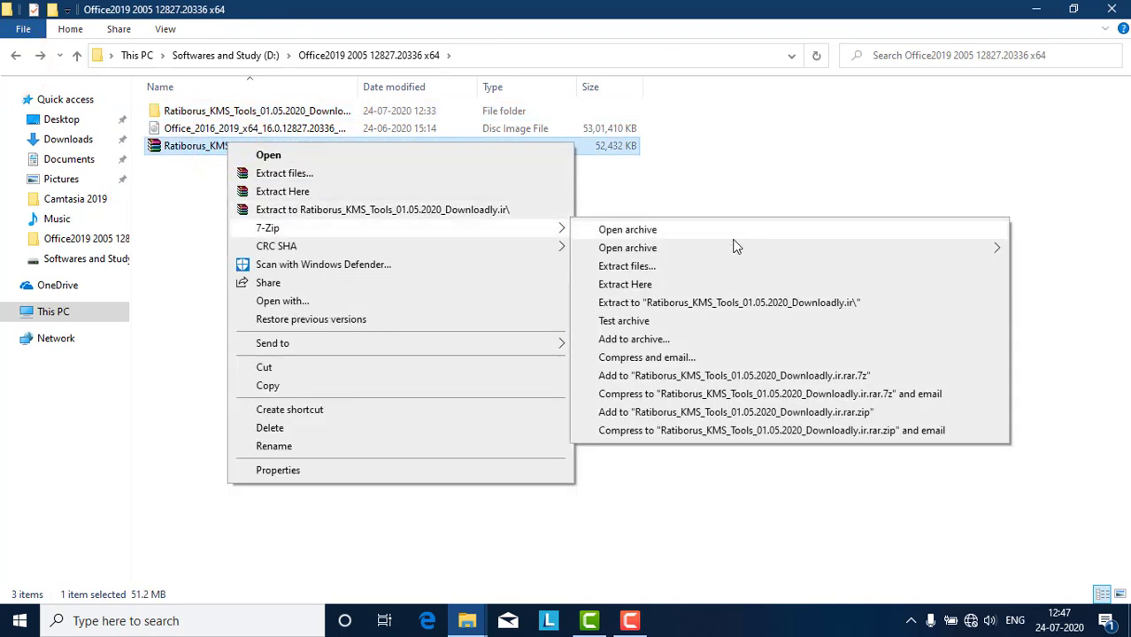
left_click(668, 302)
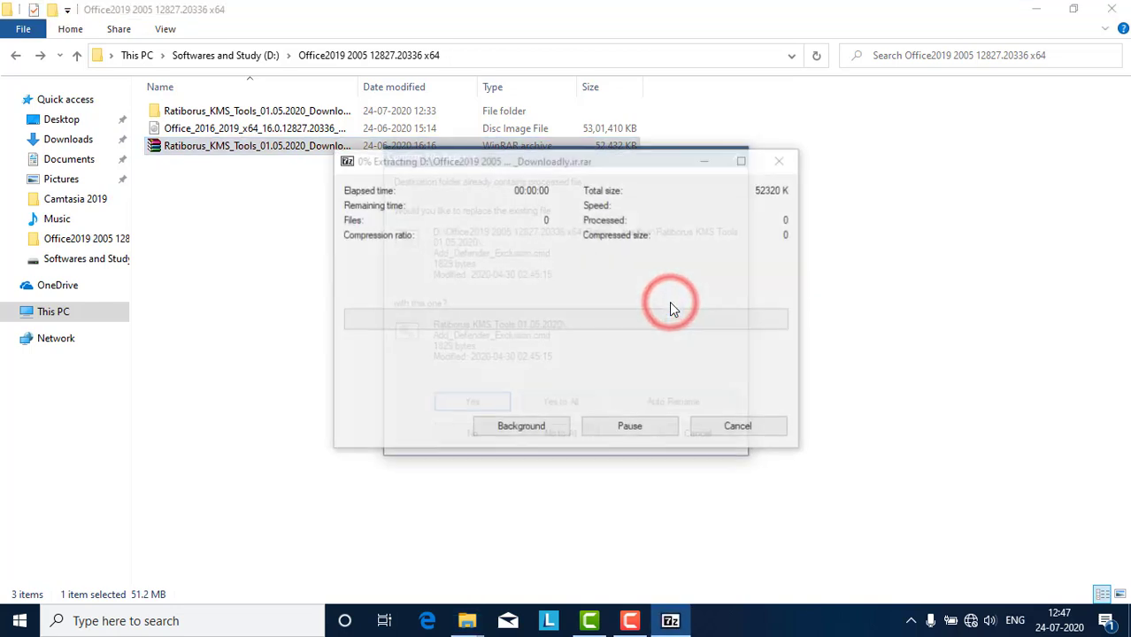
left_click(548, 404)
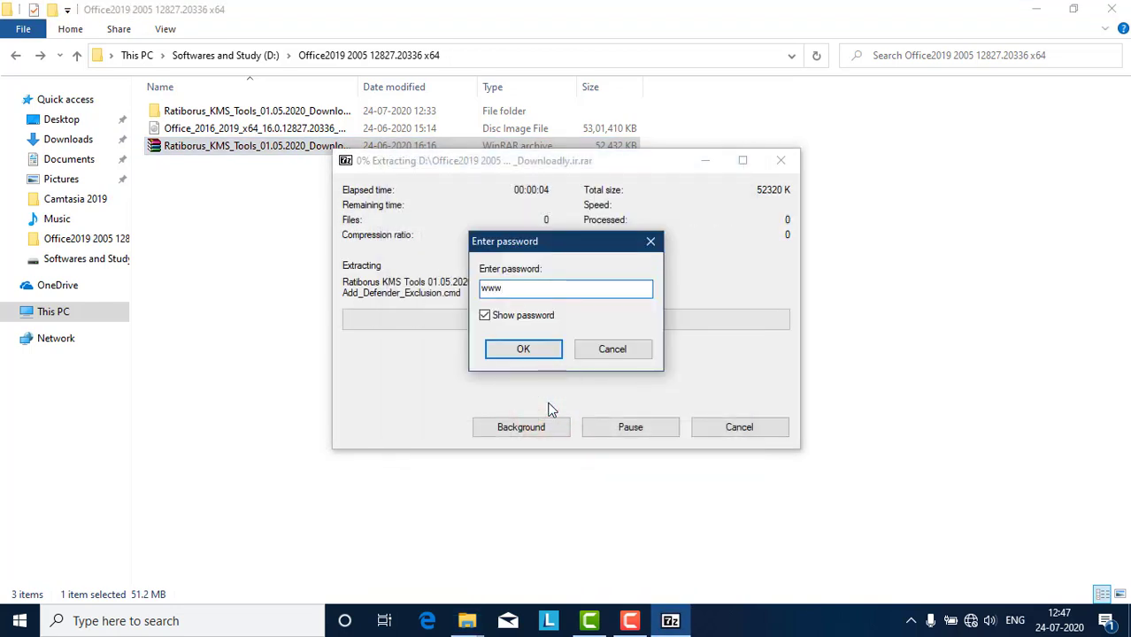
left_click(486, 316)
left_click(520, 289)
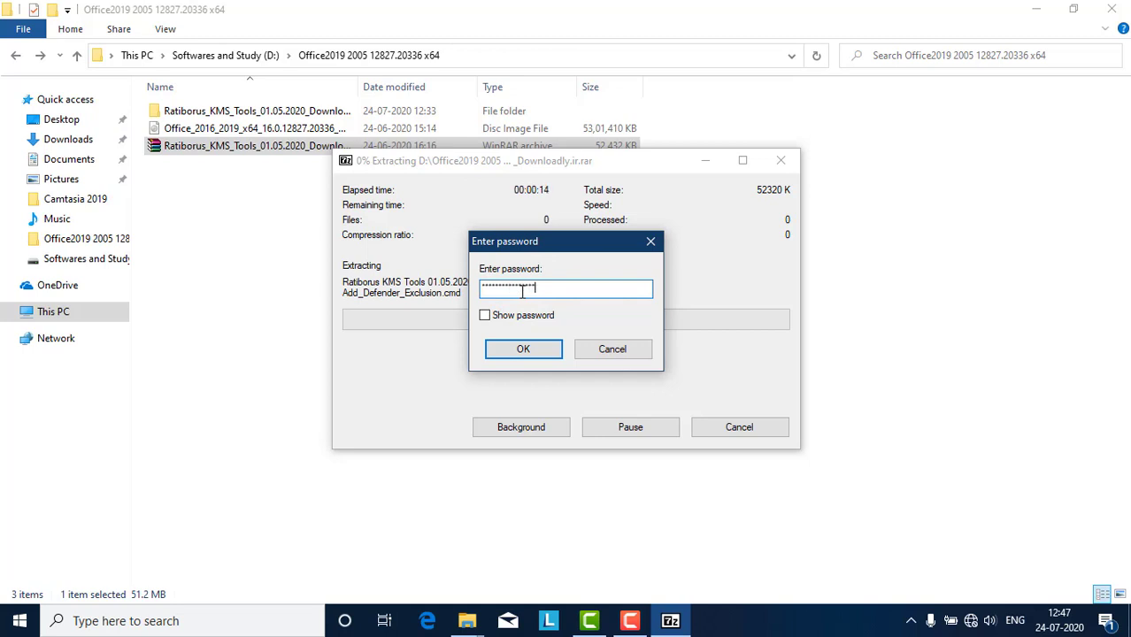
key("Return")
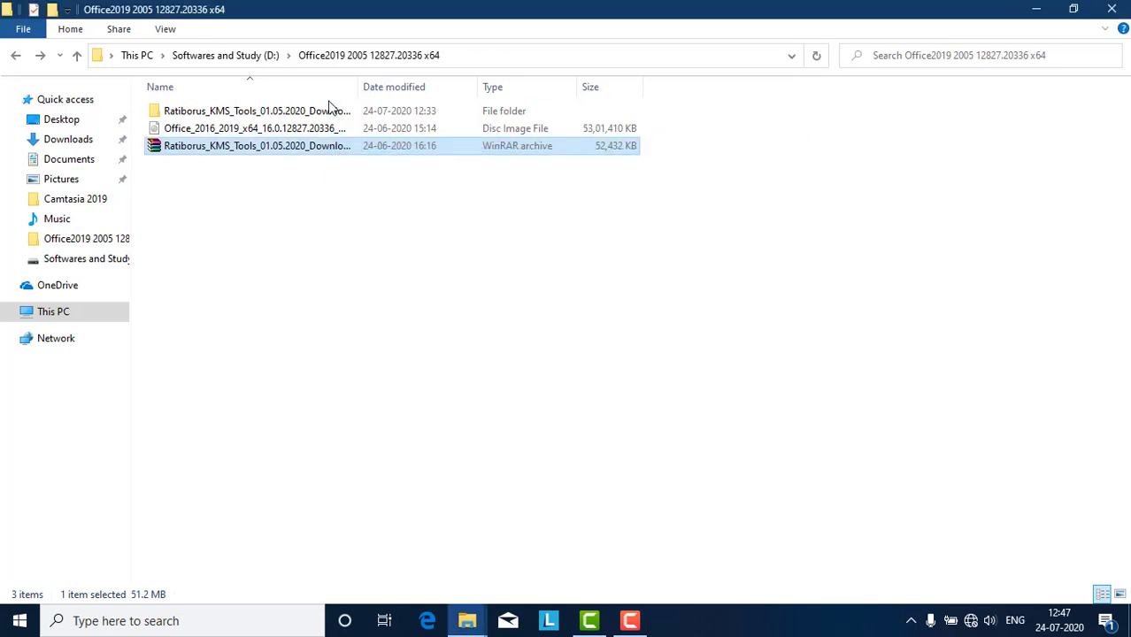
Step: Launch the KMSTools application from the extracted Ratiborus KMS Tools 01.05.2020 folder and open its KMSoffline tool
double_click(289, 113)
double_click(262, 119)
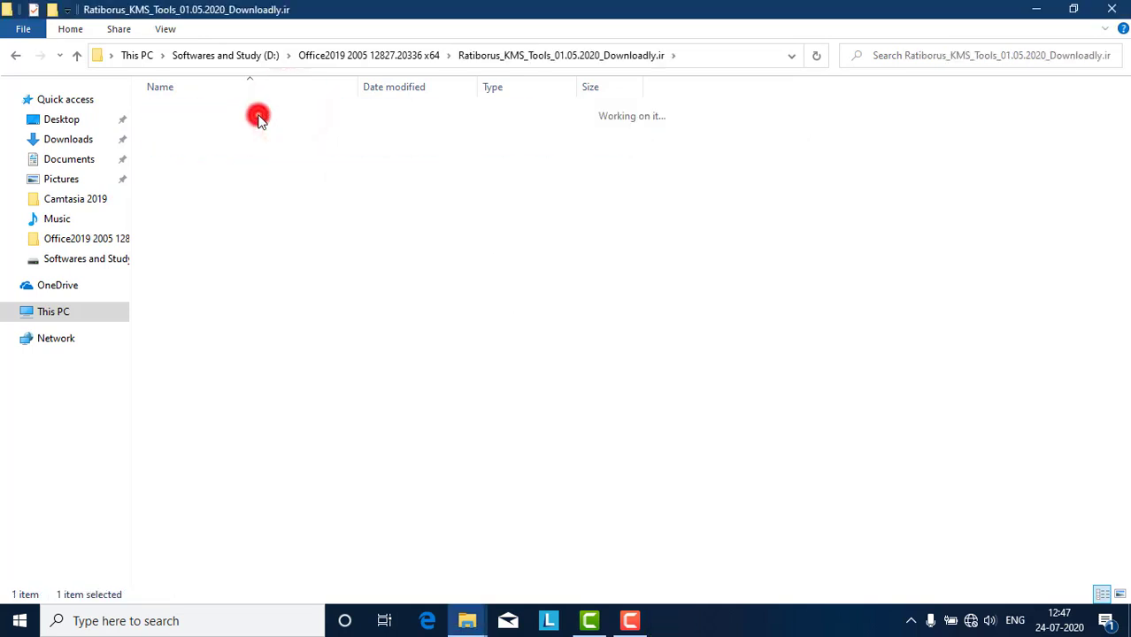
left_click(202, 166)
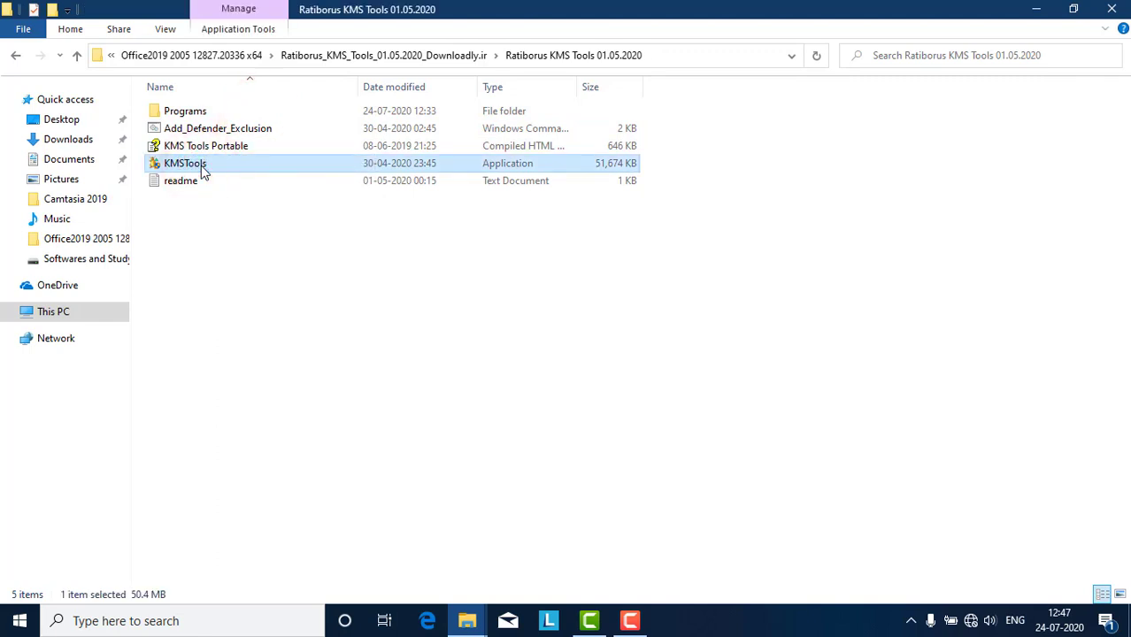
double_click(202, 168)
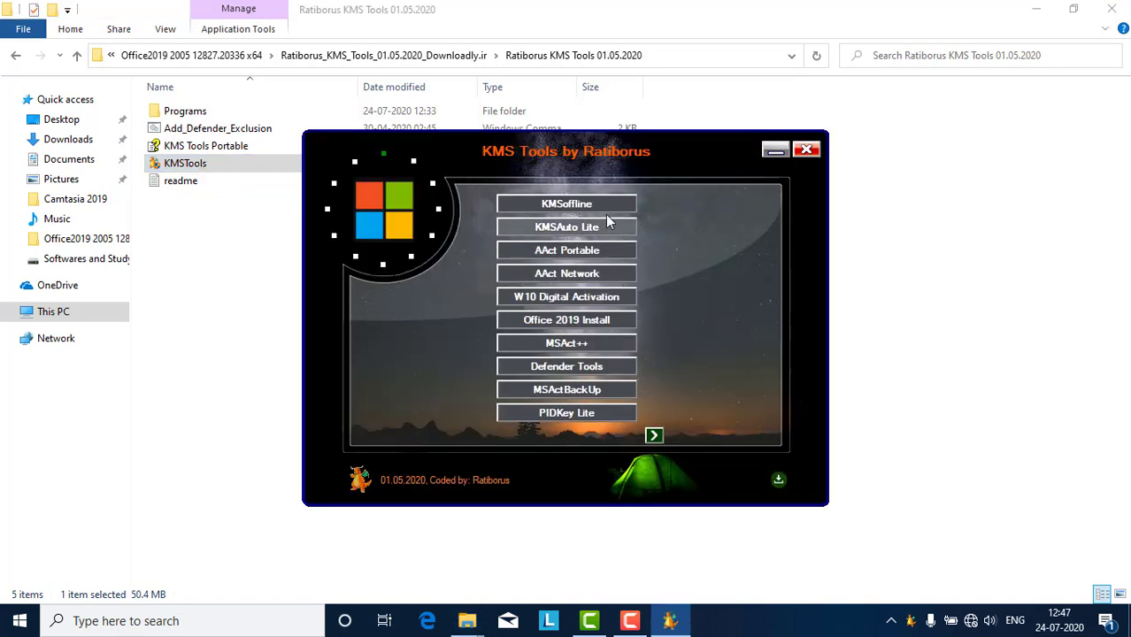
left_click(582, 206)
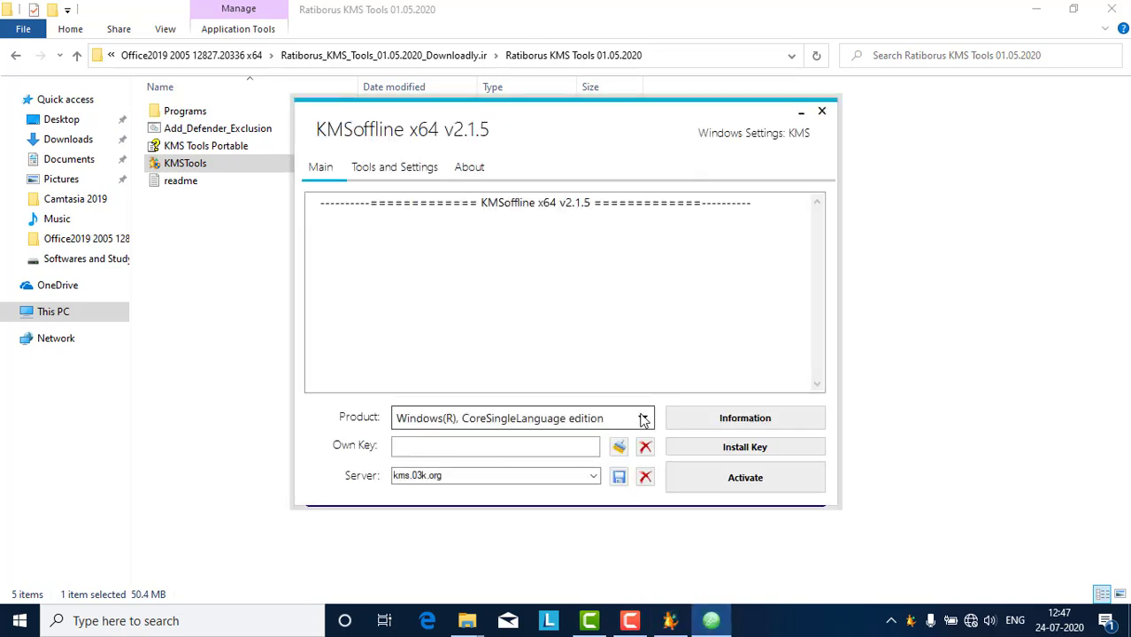
Step: With the Office19ProPlus2019R_Grace edition product selected, install GVLK keys for all Office 19 products and try to activate Office
left_click(644, 421)
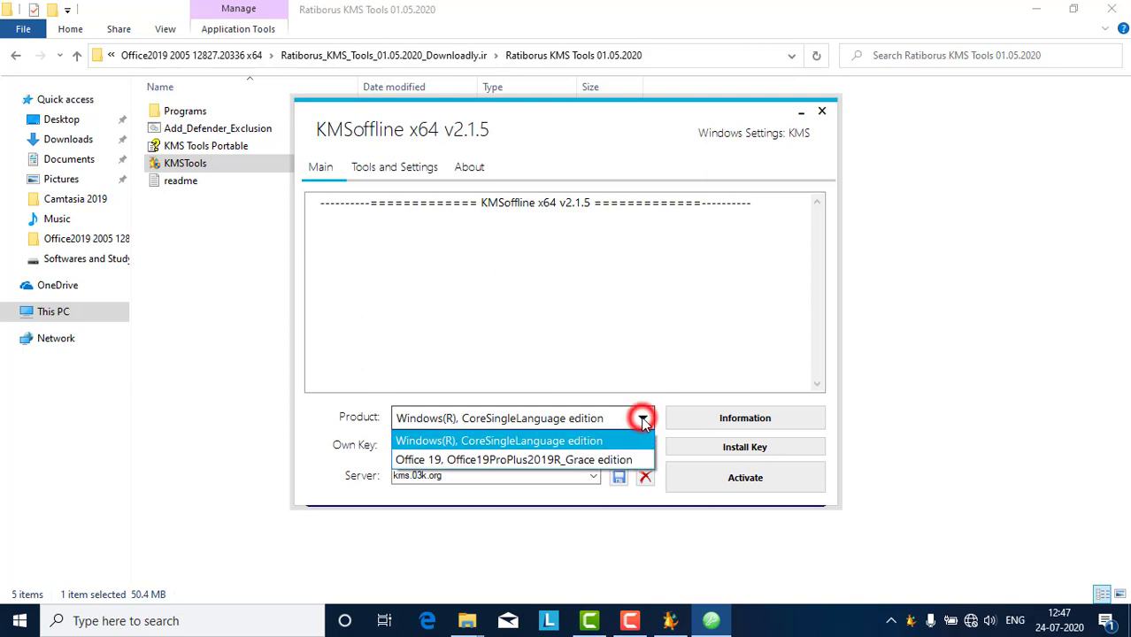
left_click(485, 462)
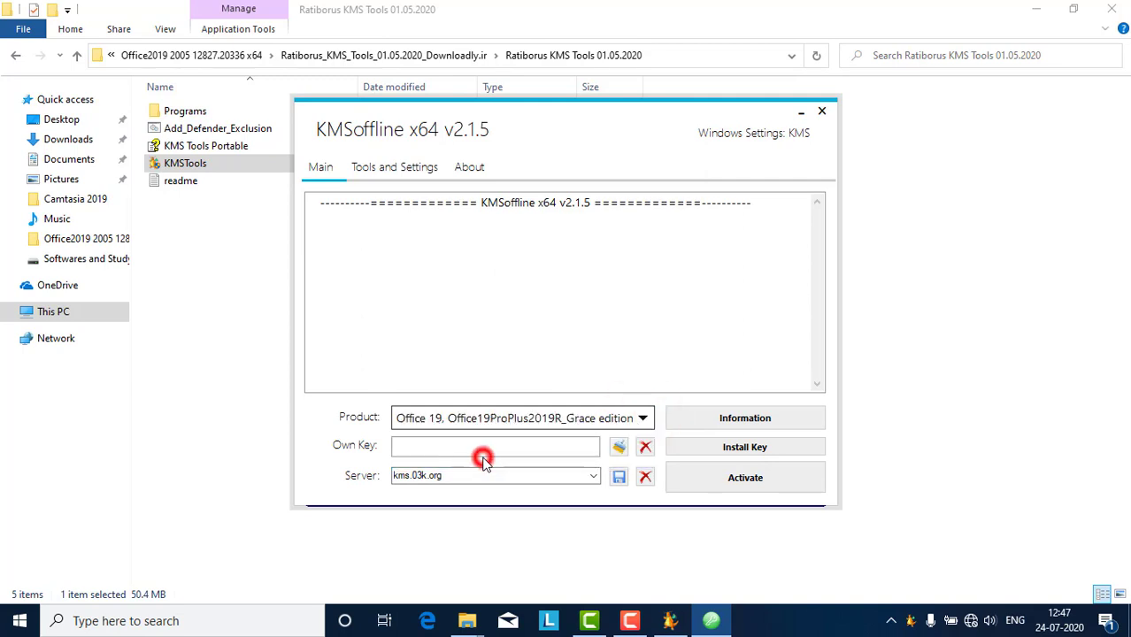
left_click(755, 450)
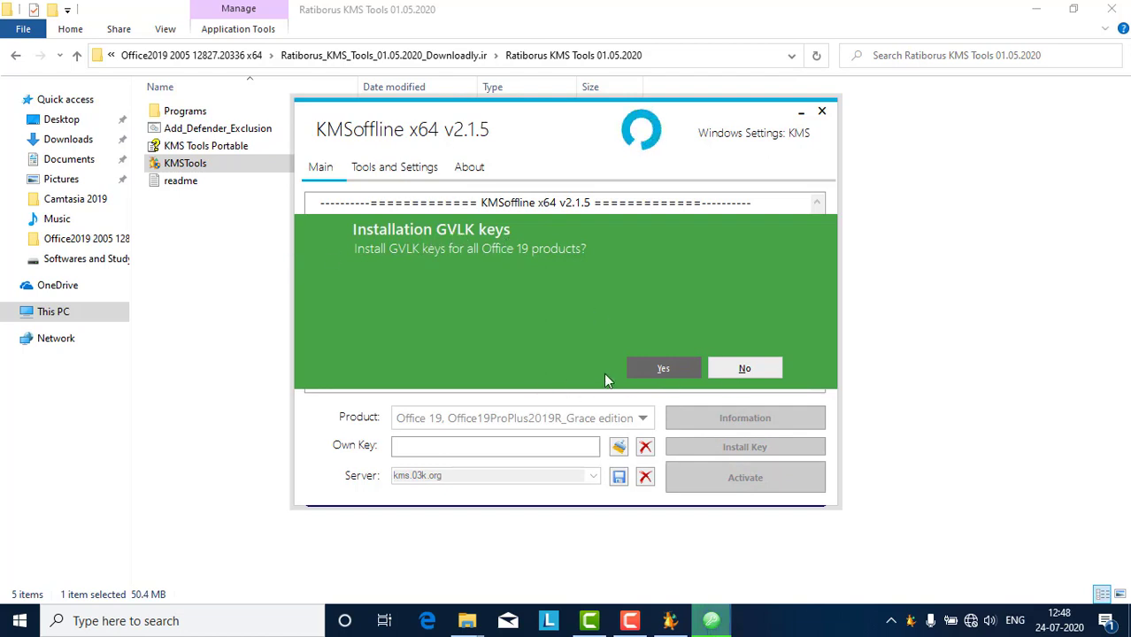
left_click(658, 368)
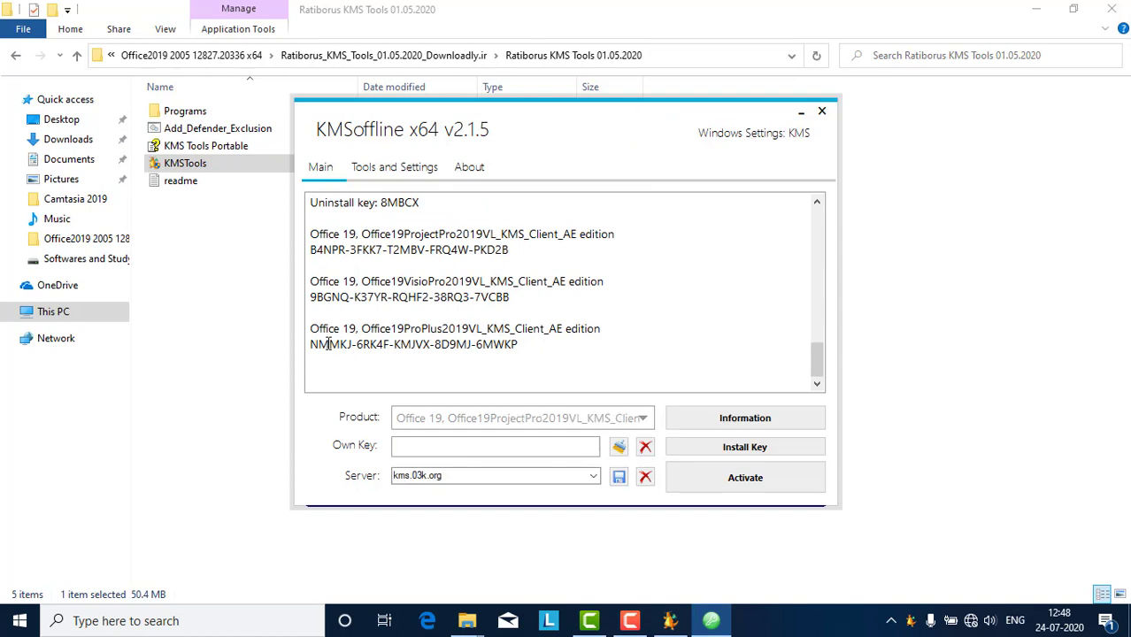
left_click(741, 482)
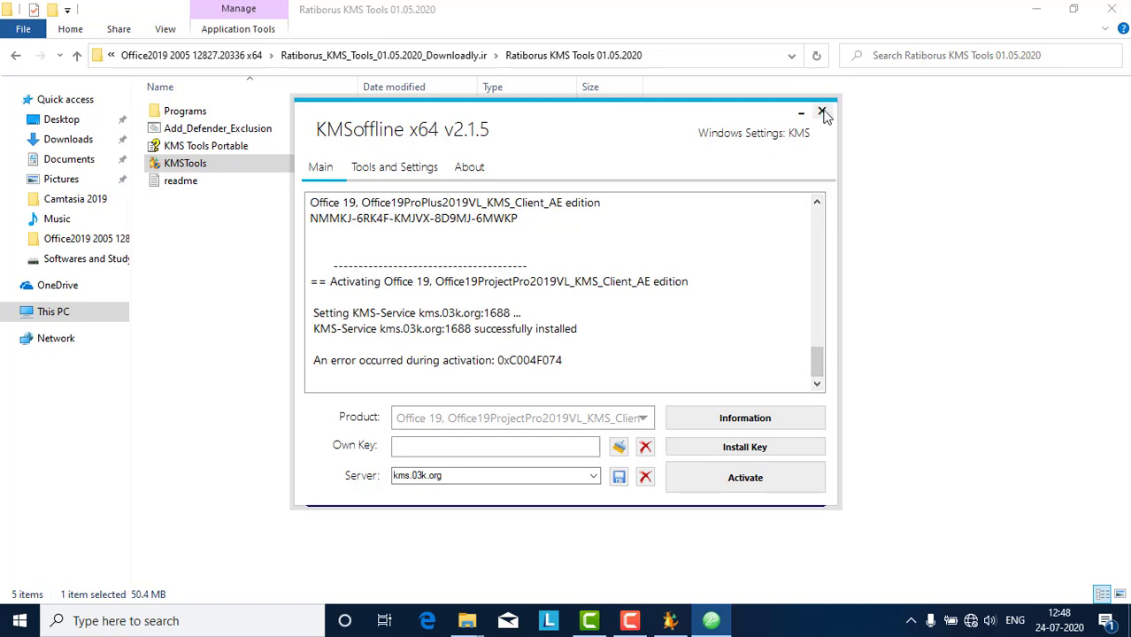
Step: Launch Word, dismiss the privacy option notice, and create a new blank document
left_click(19, 621)
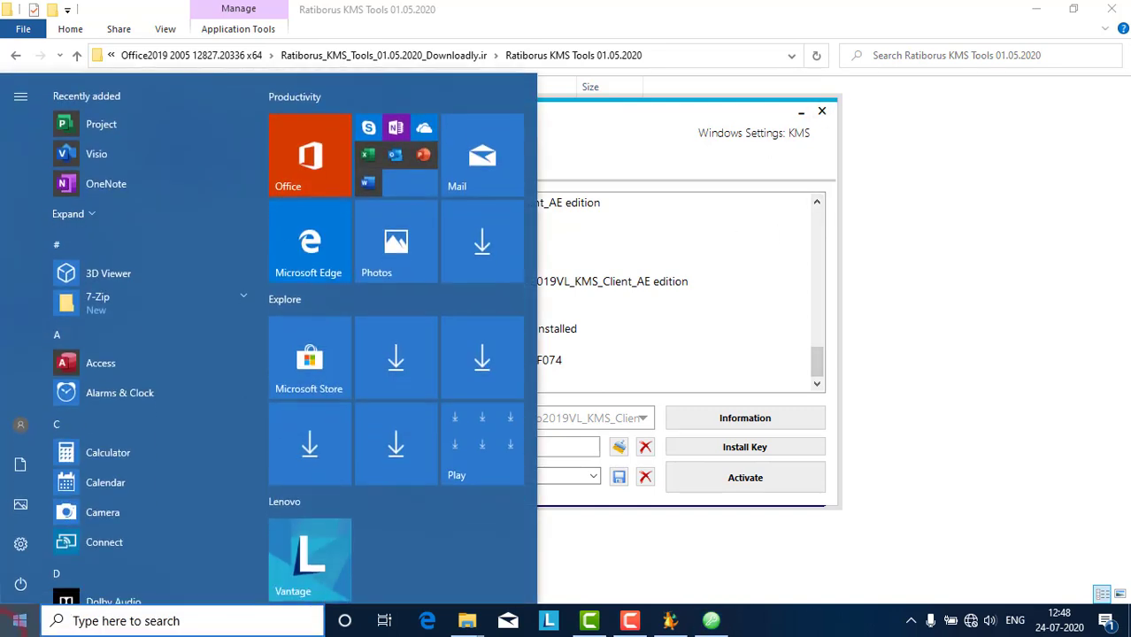
type("word")
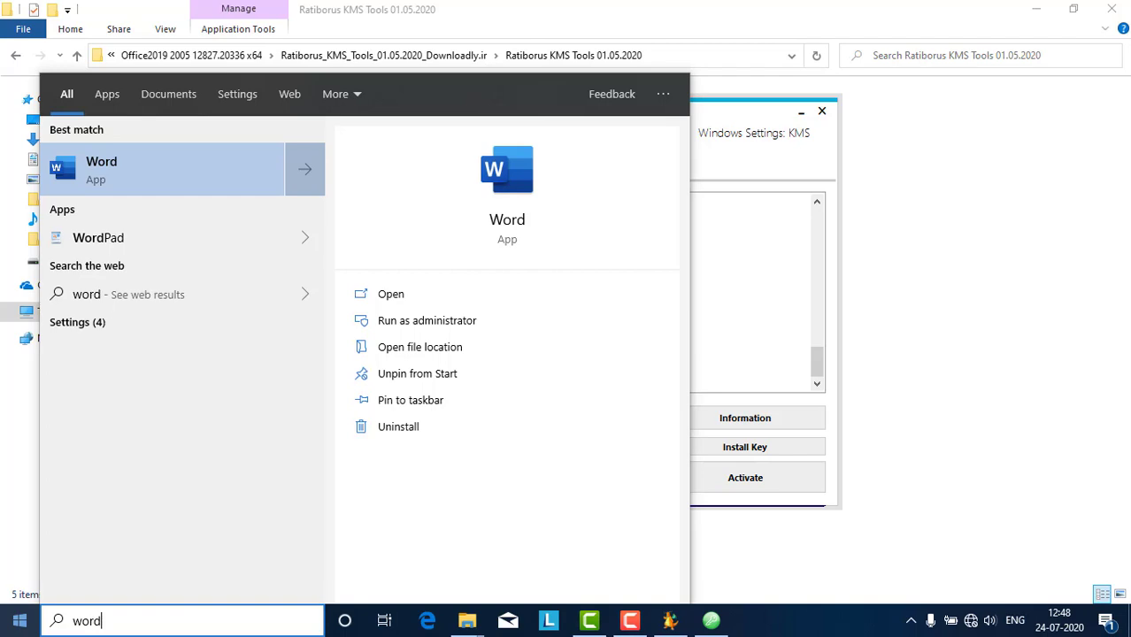
key("Return")
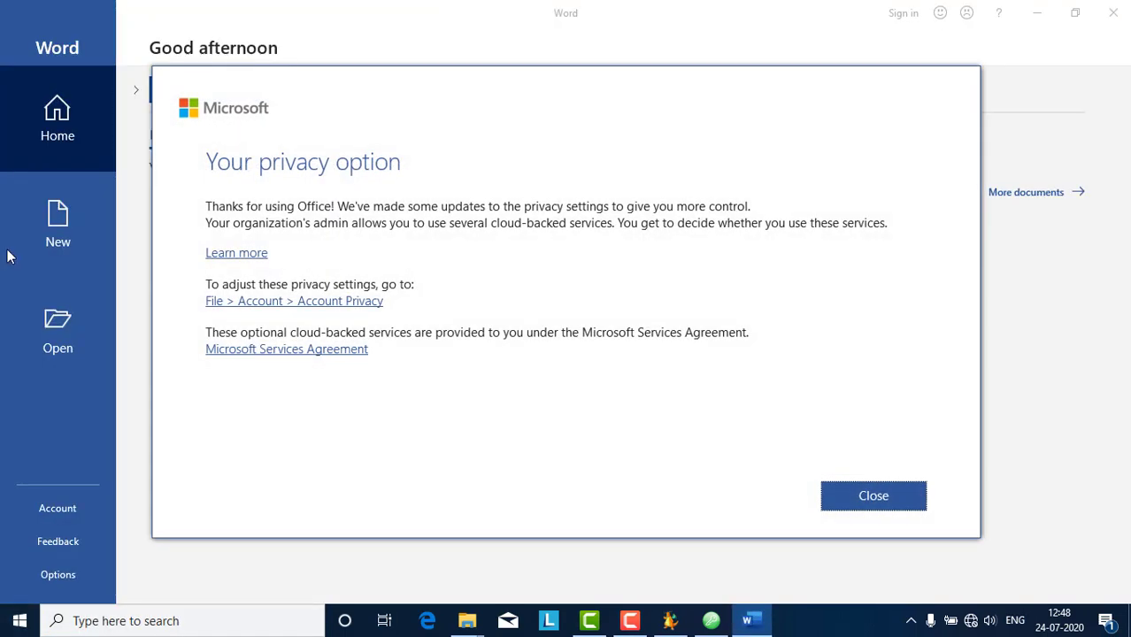
left_click(899, 498)
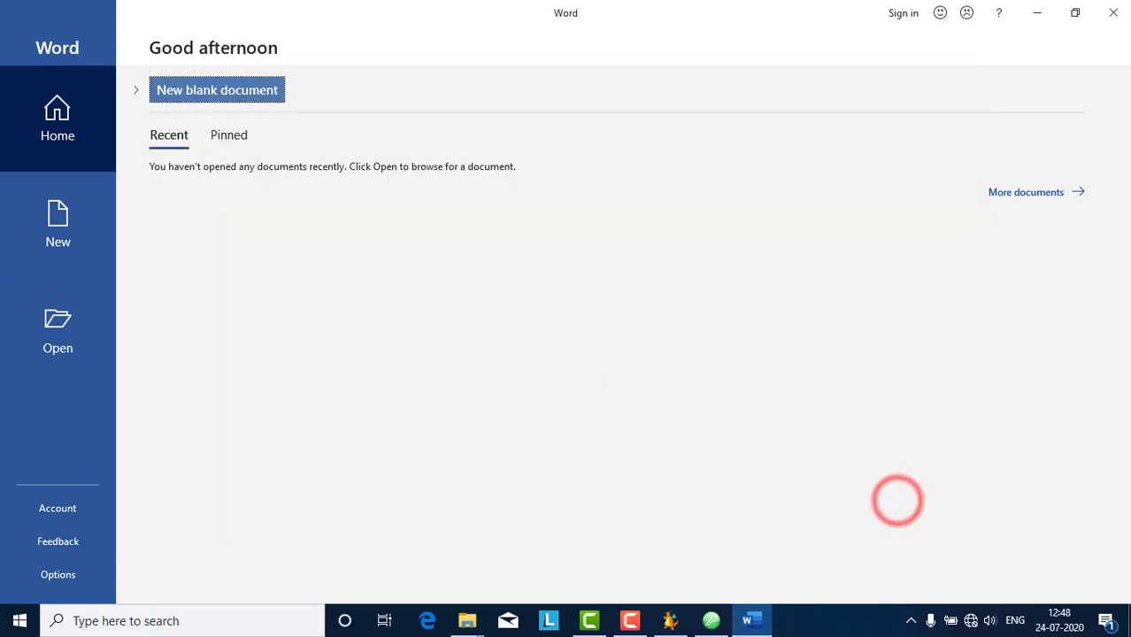
left_click(45, 248)
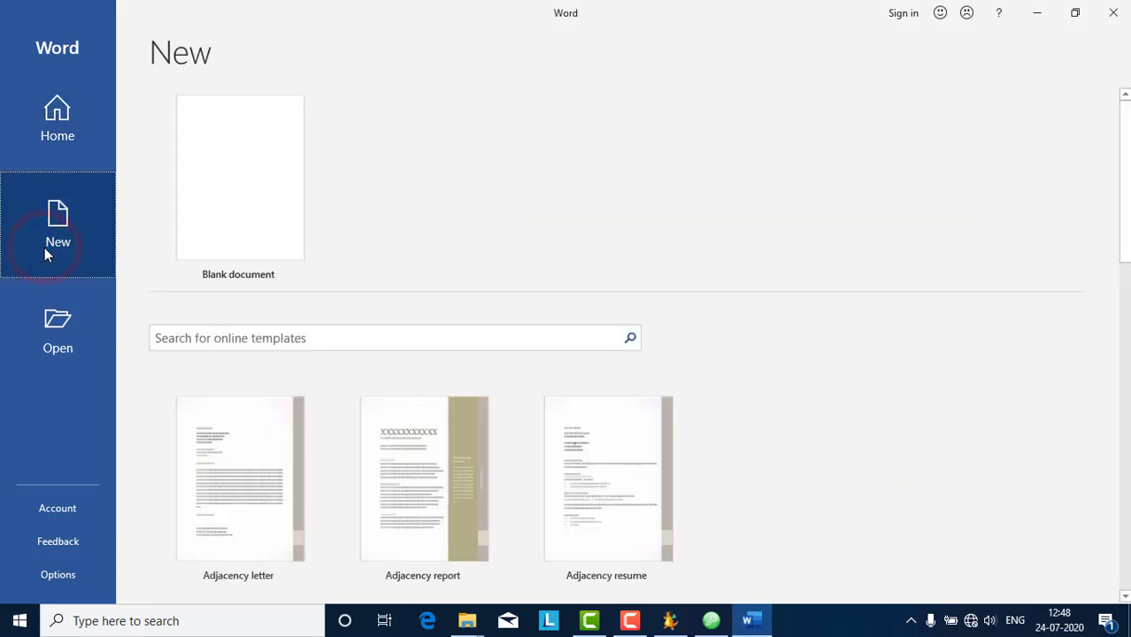
left_click(259, 162)
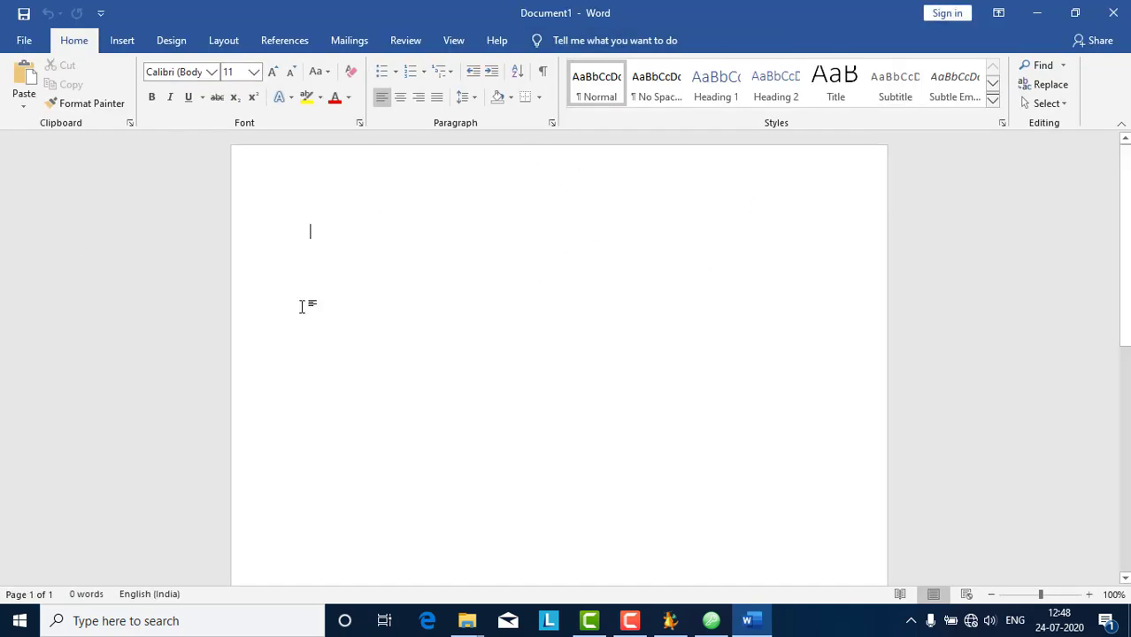
Step: Look through the Insert, Home, Design and Layout commands available in the blank Word document
left_click(123, 41)
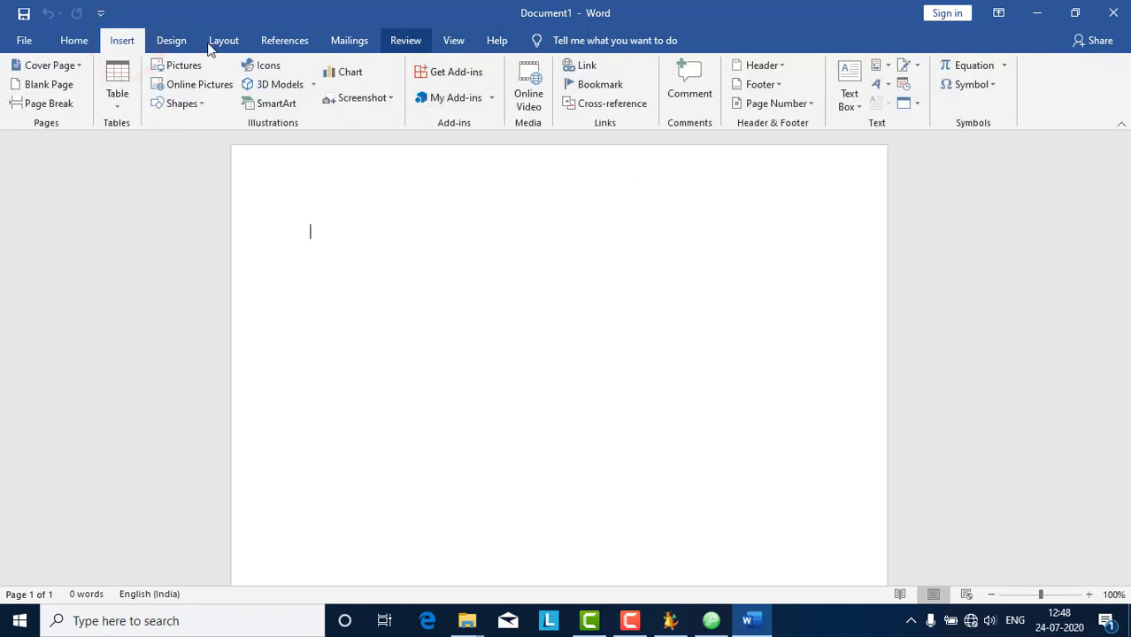
left_click(73, 40)
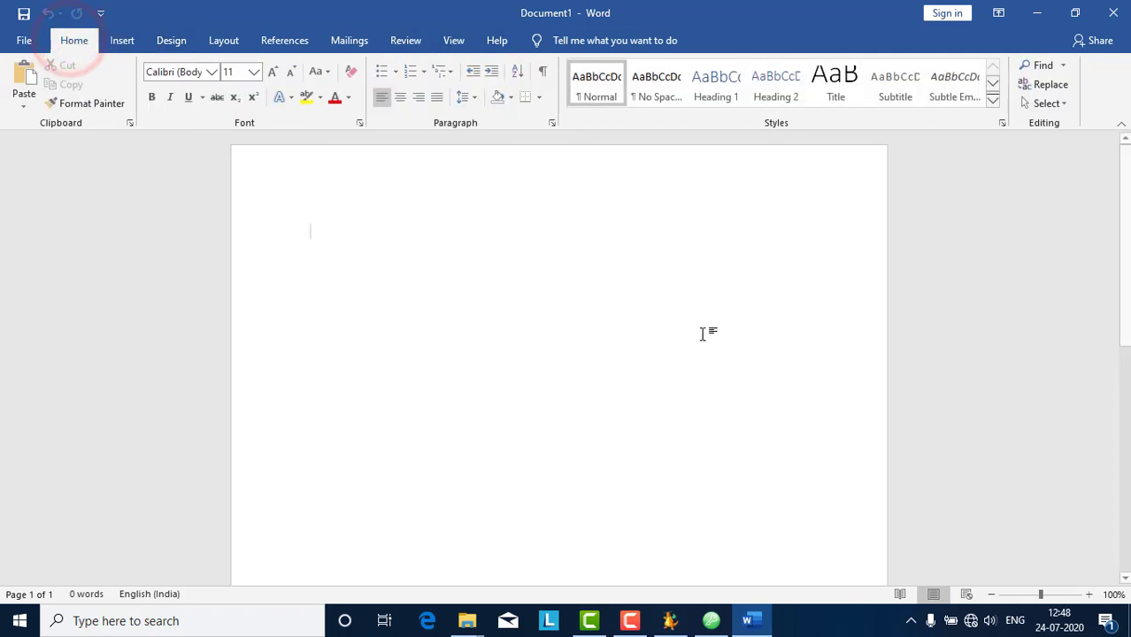
left_click(172, 43)
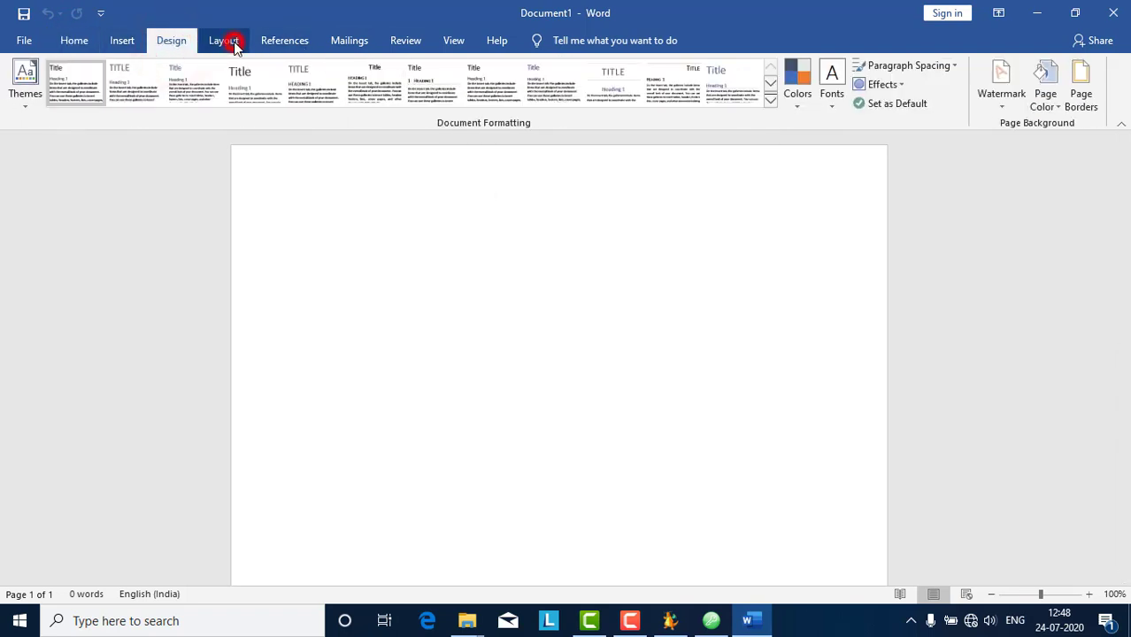
left_click(224, 43)
left_click(129, 44)
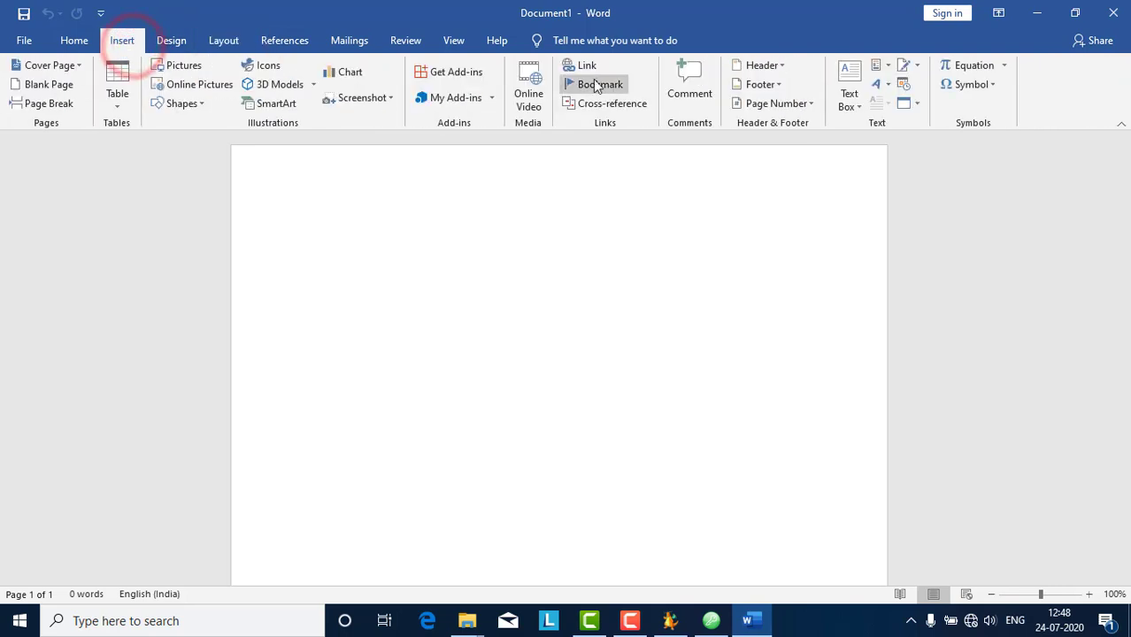
Step: Close Word, the KMSoffline tool and the KMS Tools launcher
left_click(1115, 10)
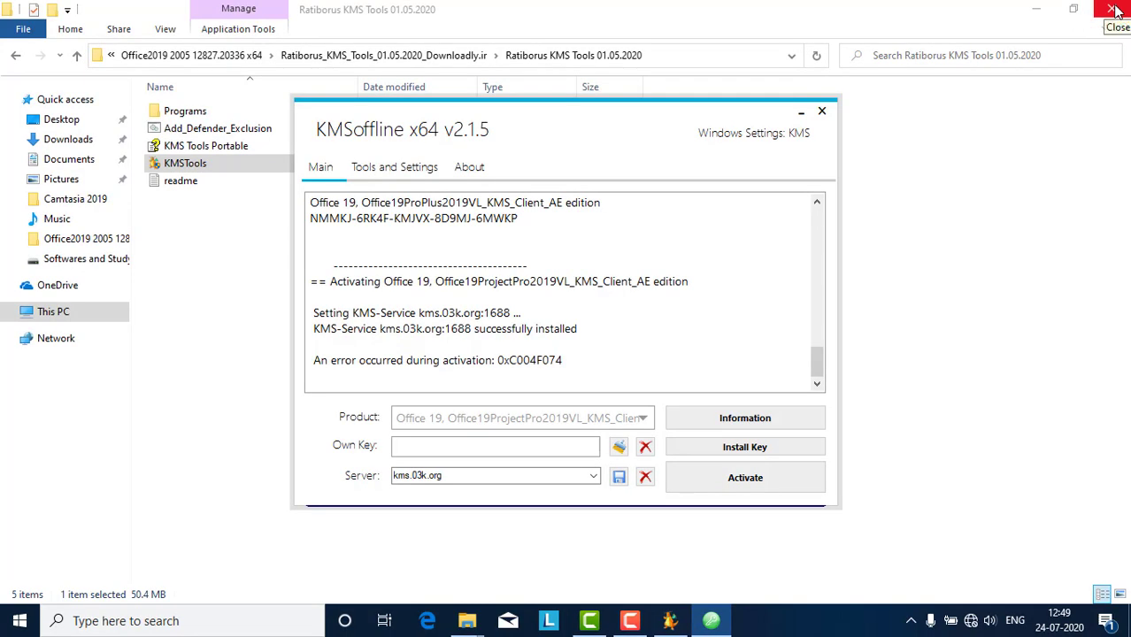
left_click(820, 110)
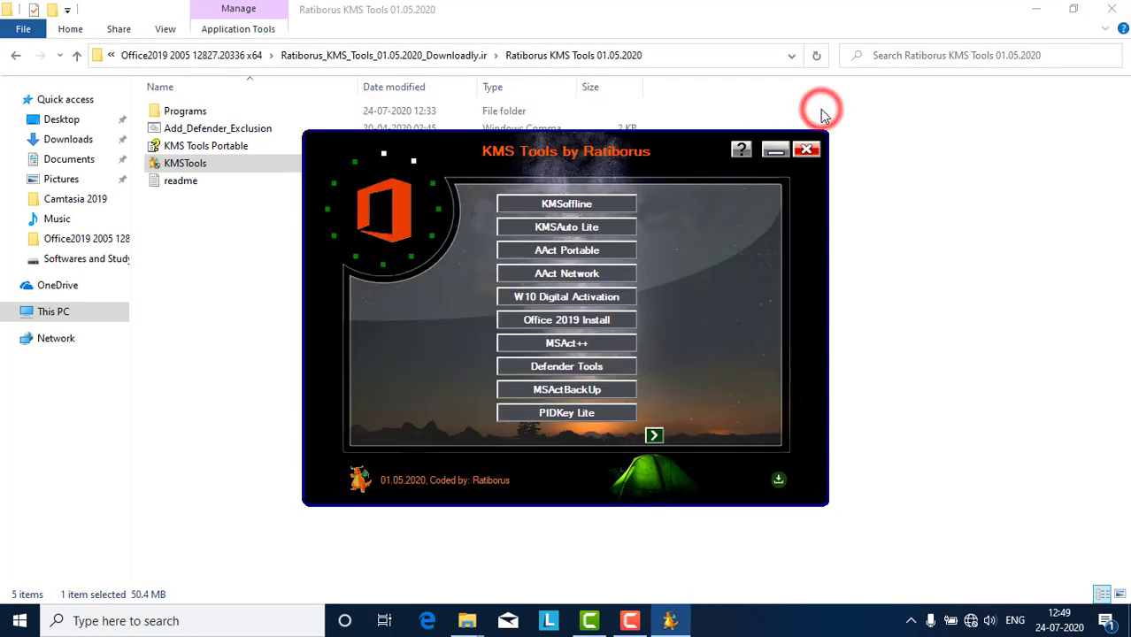
left_click(807, 152)
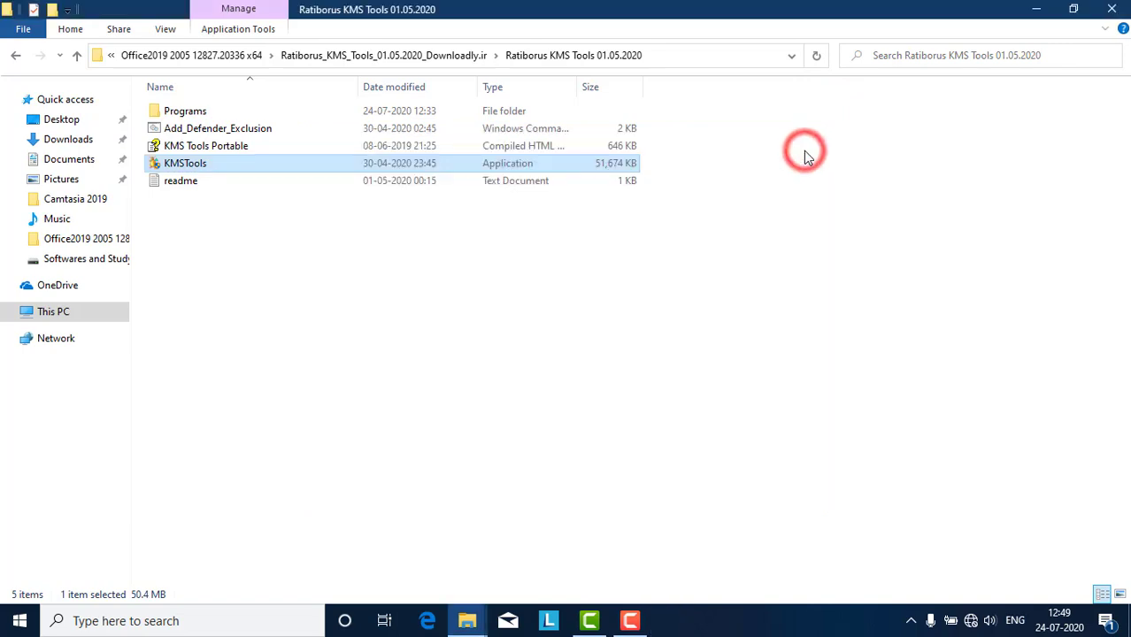
Step: Launch PowerPoint and create a new blank presentation
key("super")
type("power")
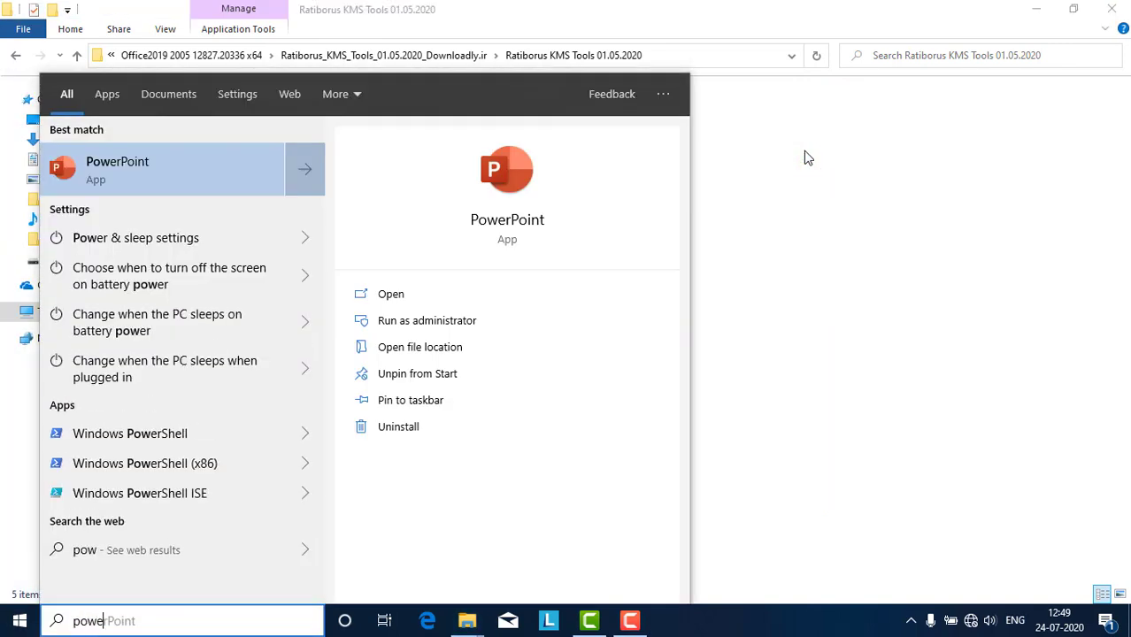
type("point")
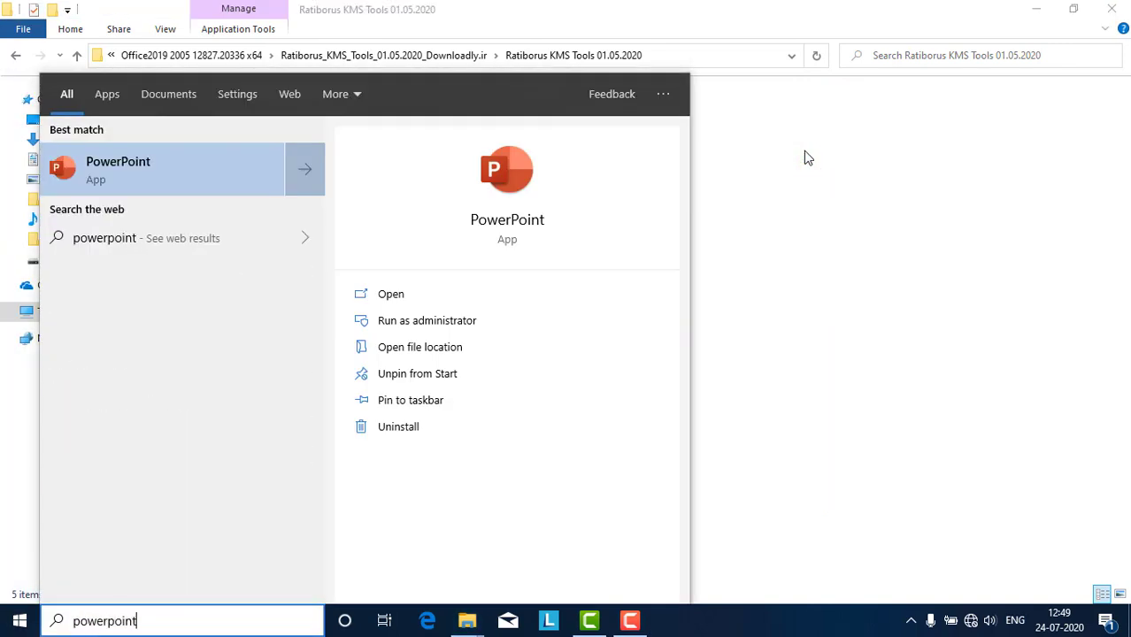
key("Return")
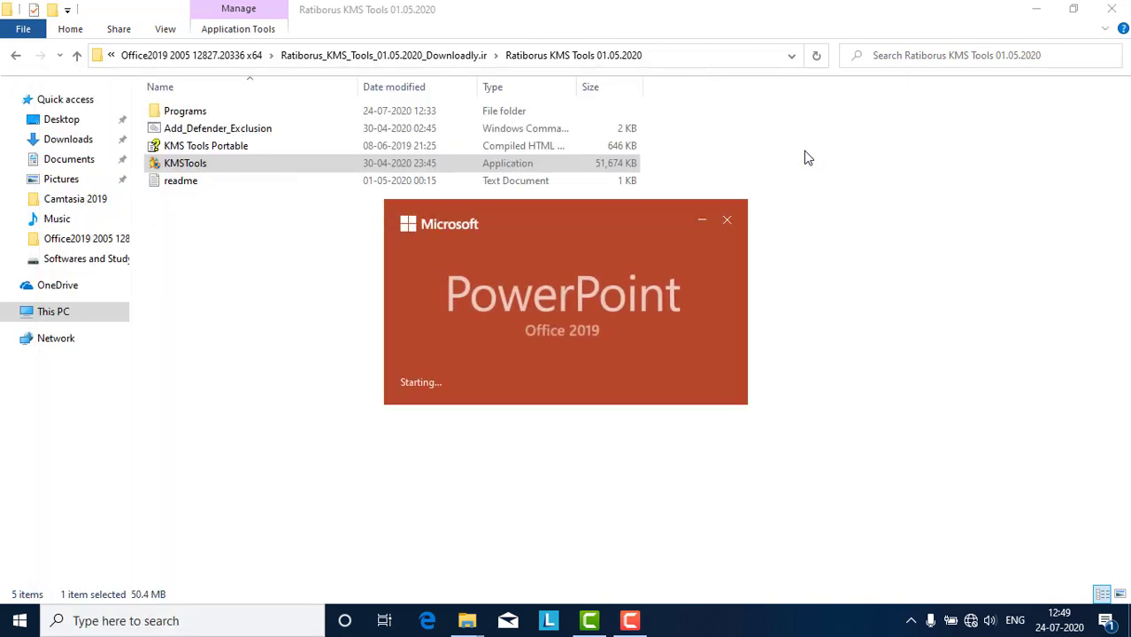
left_click(25, 252)
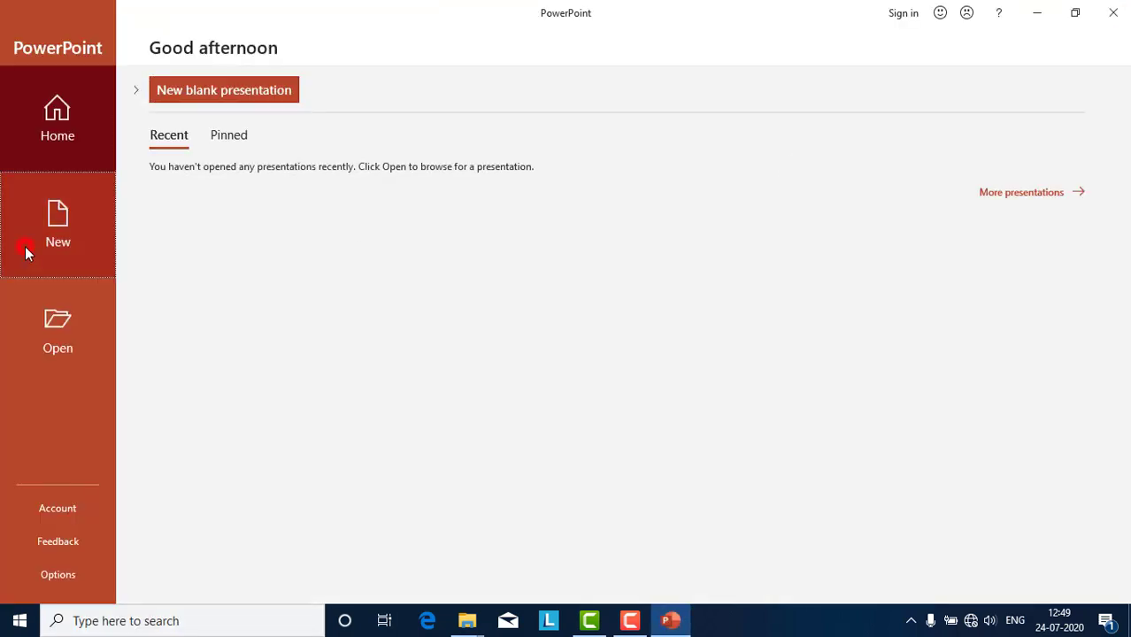
left_click(267, 161)
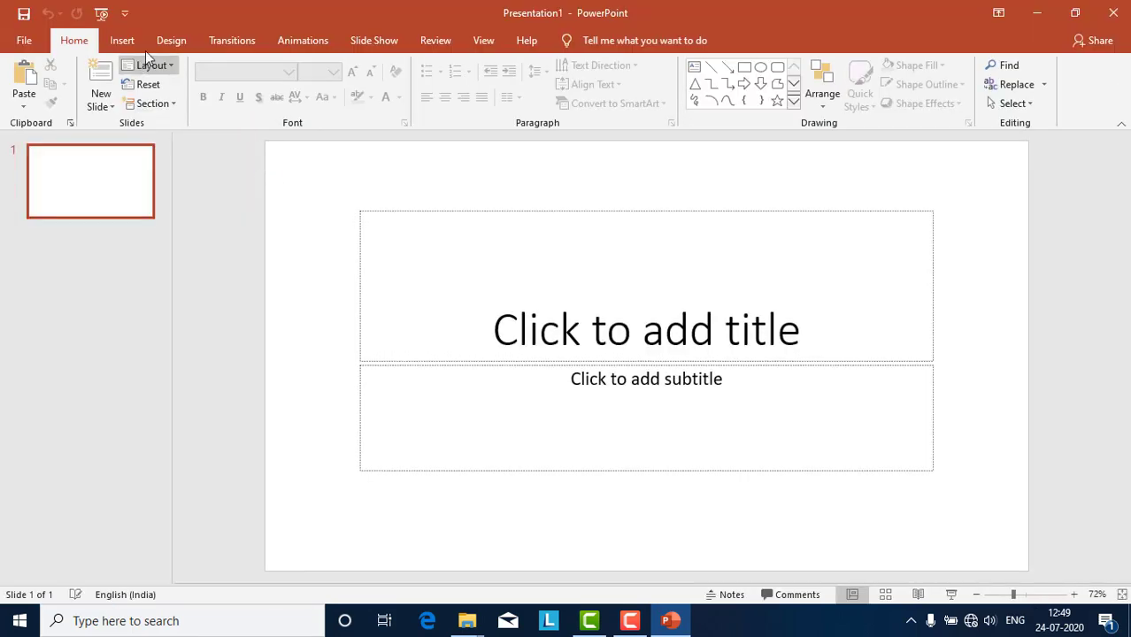
Step: Examine PowerPoint's command sets from Insert through View, its Home commands and the file management page, and close PowerPoint
left_click(133, 41)
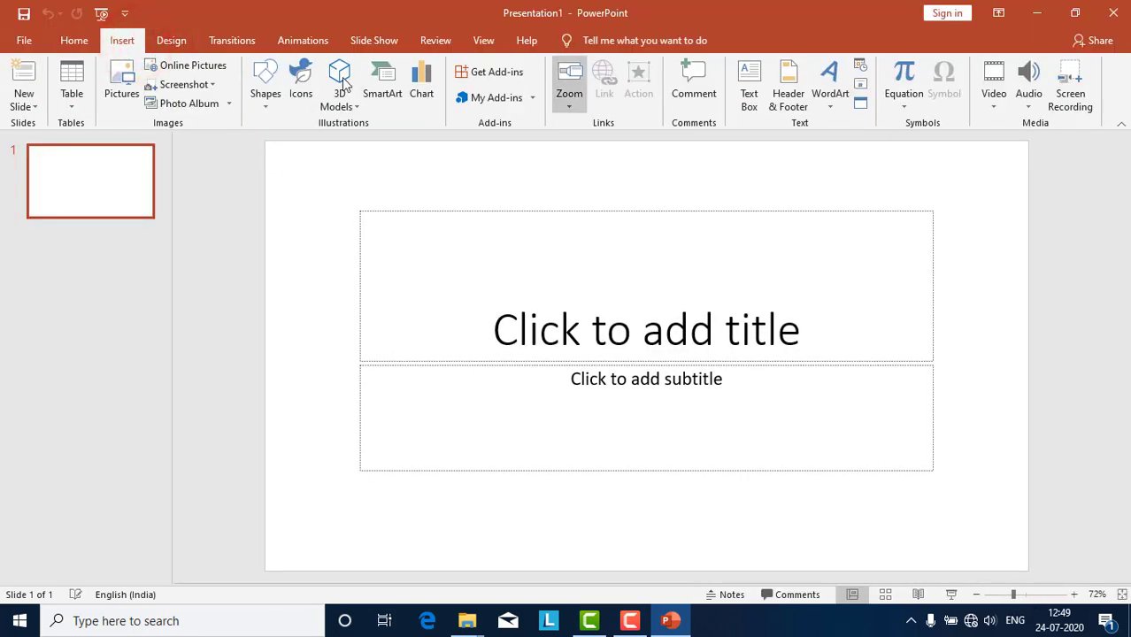
left_click(177, 41)
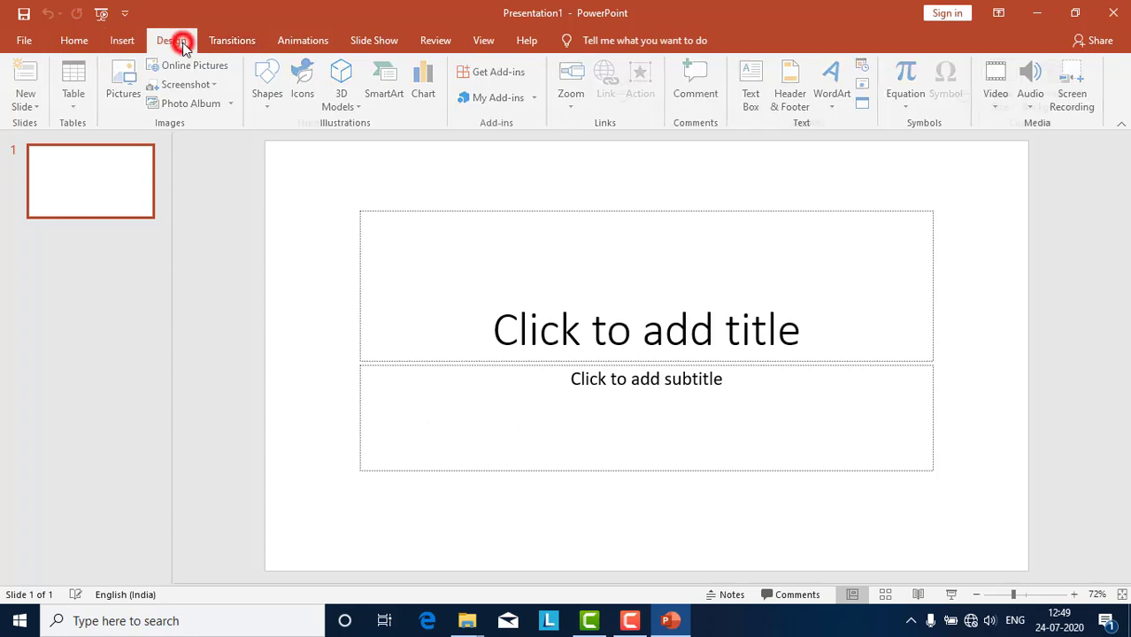
left_click(228, 40)
left_click(302, 39)
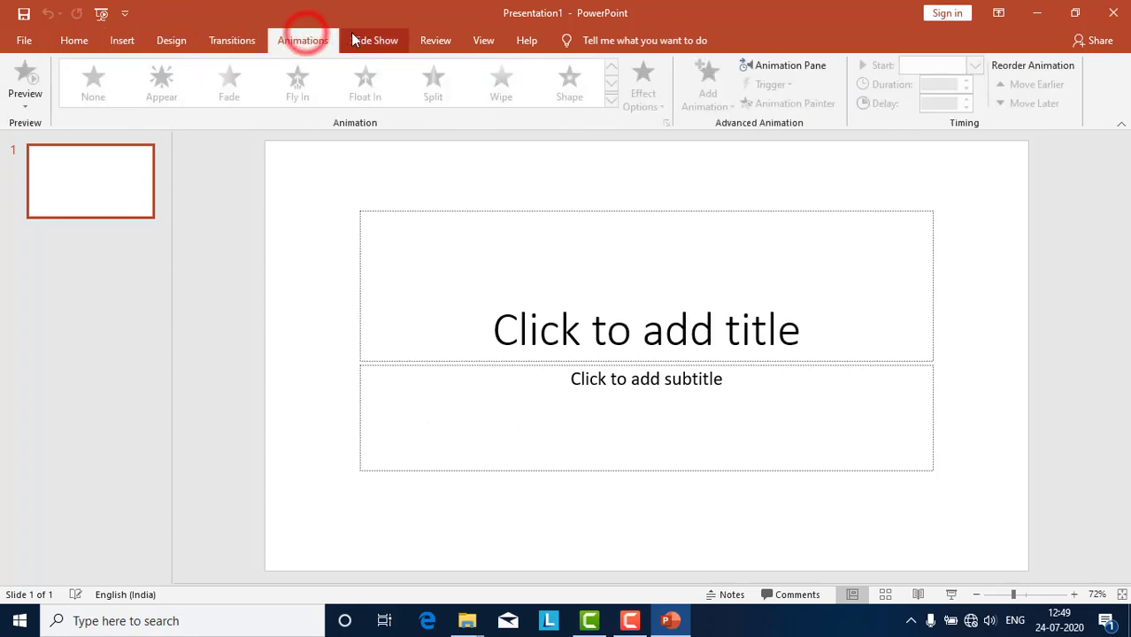
left_click(362, 40)
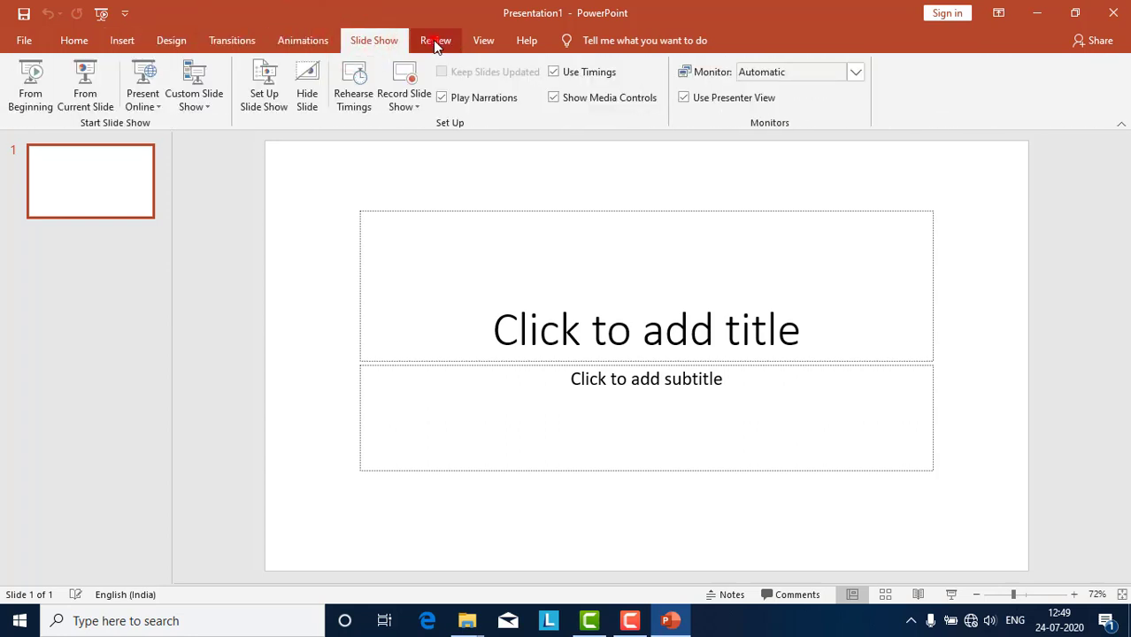
left_click(433, 40)
left_click(480, 40)
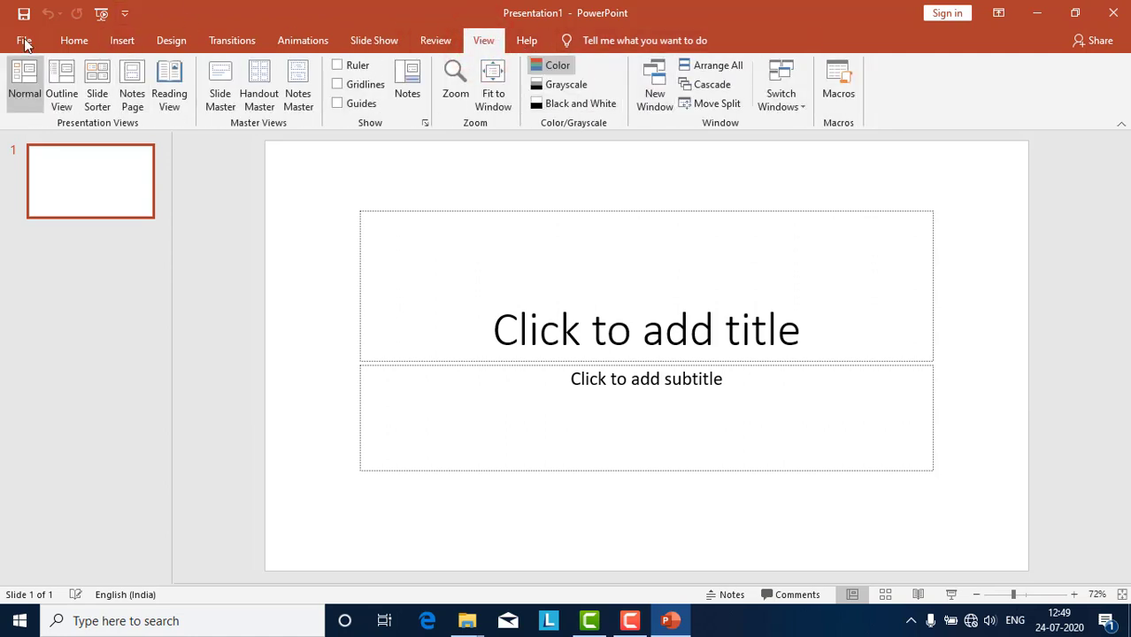
left_click(89, 41)
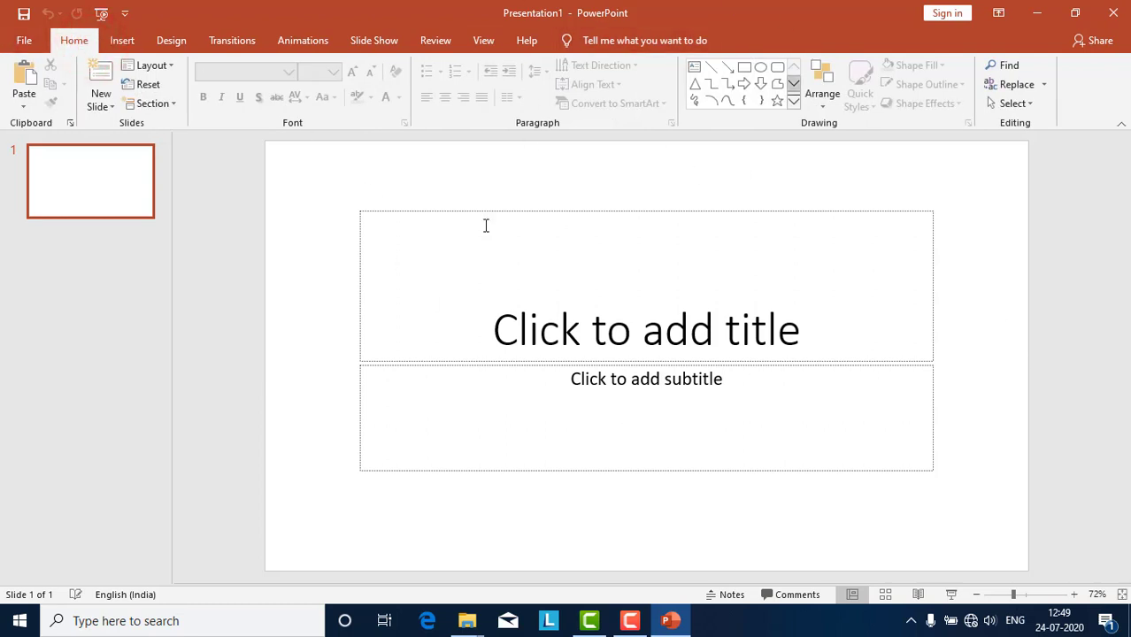
left_click(26, 41)
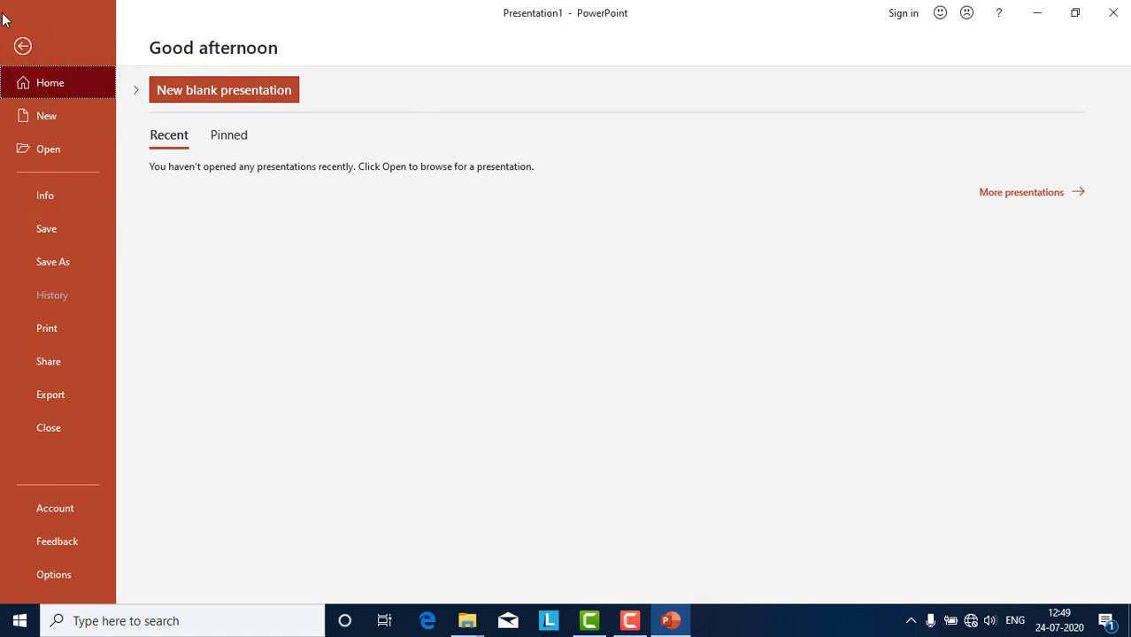
left_click(23, 45)
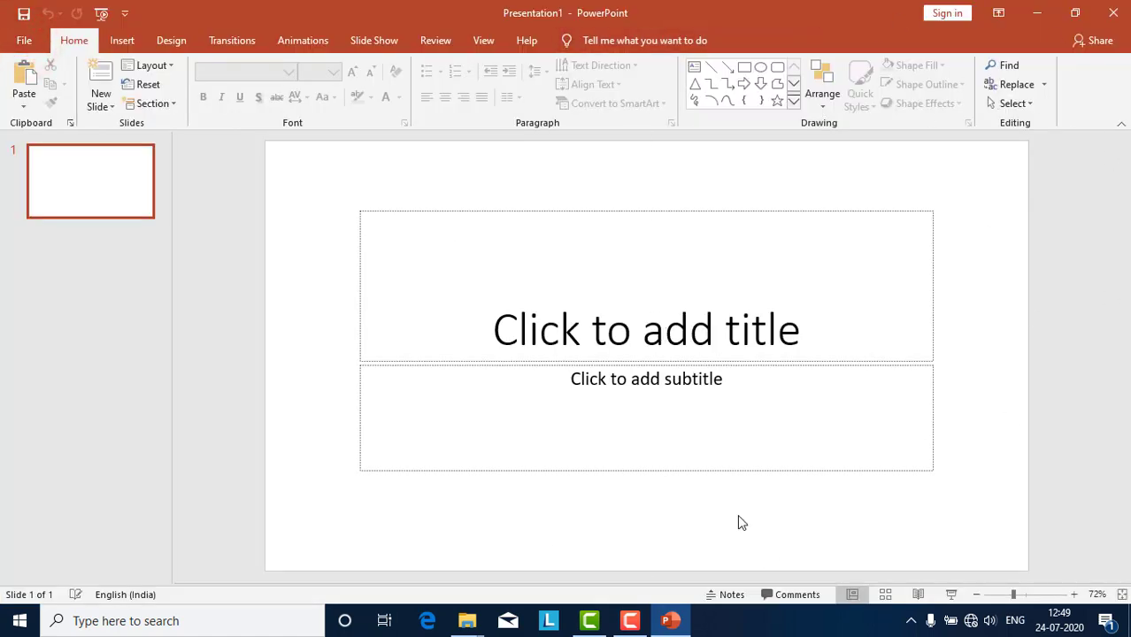
left_click(1114, 11)
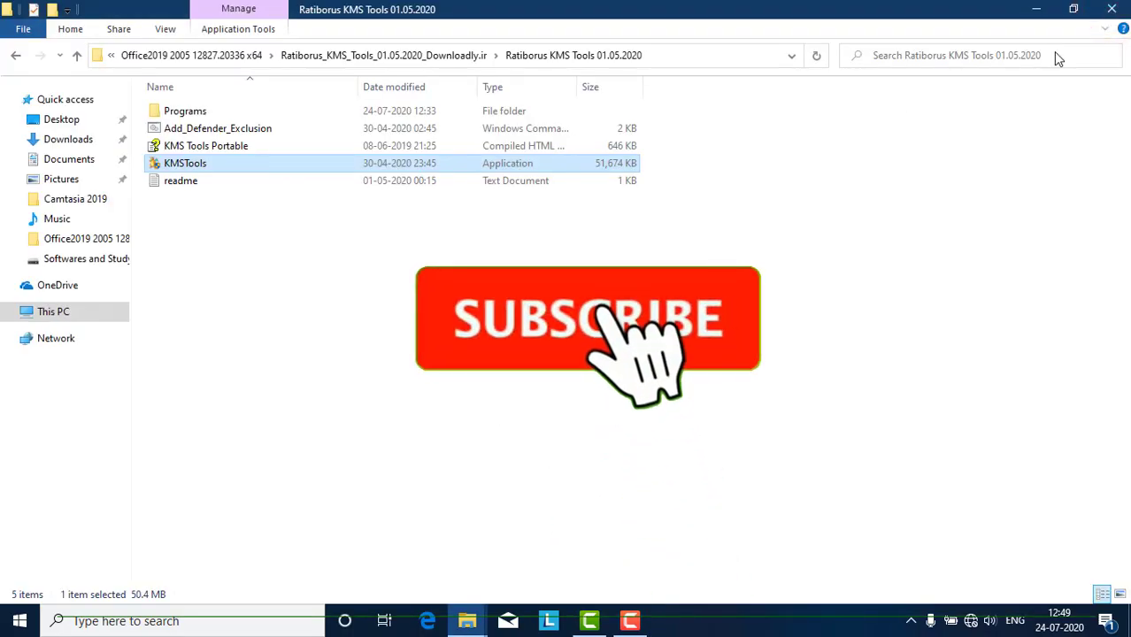